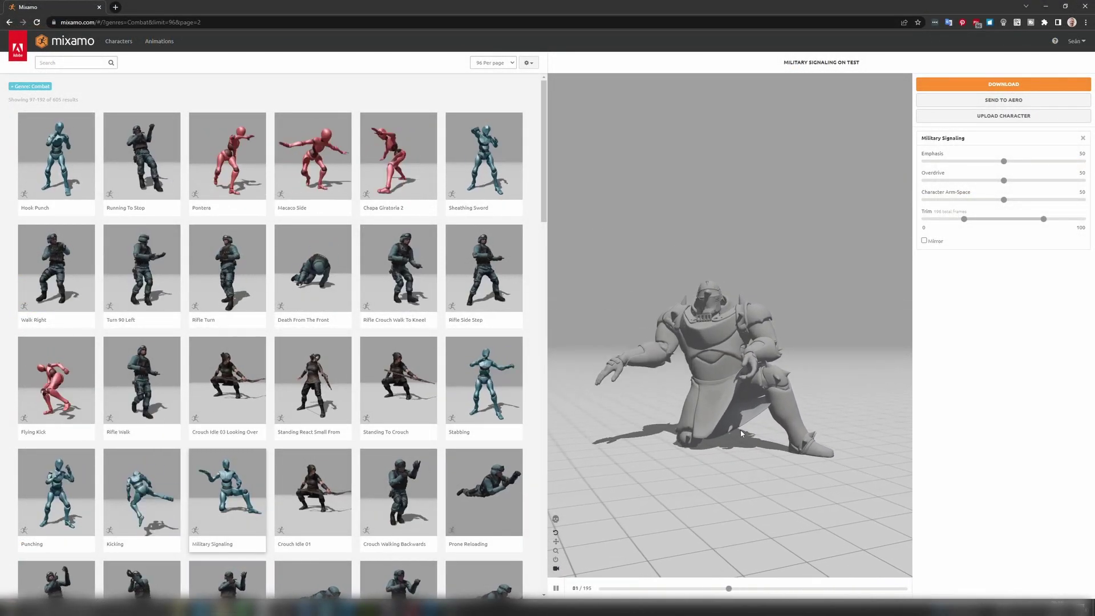
Step: Preview the Punching and Kicking combat animations on the rigged character
{"action": "left_click", "coordinate": [72, 477]}
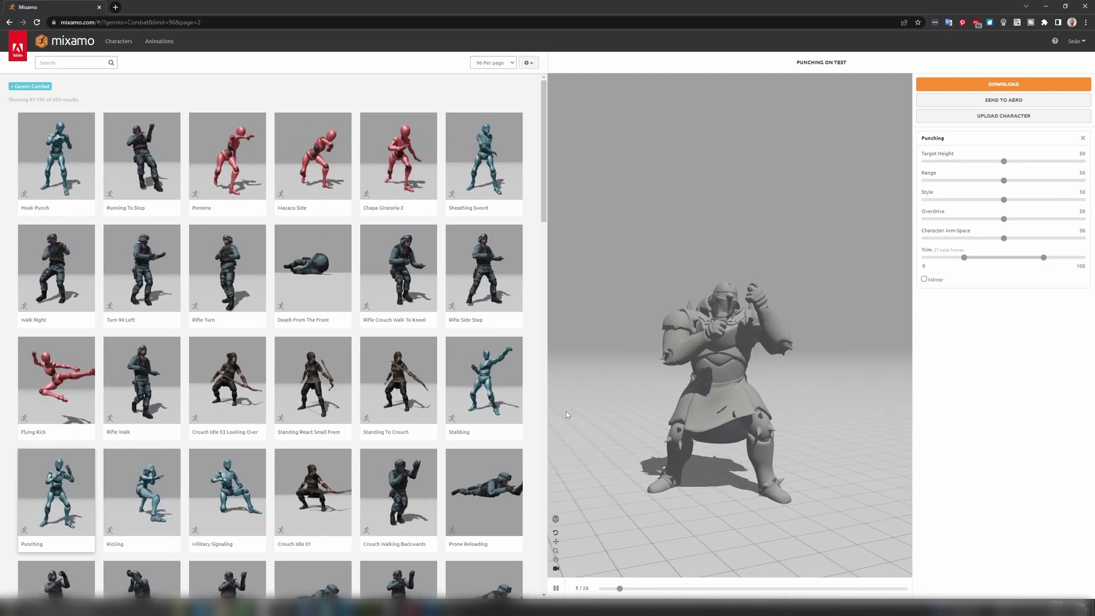
{"action": "left_click", "coordinate": [143, 480]}
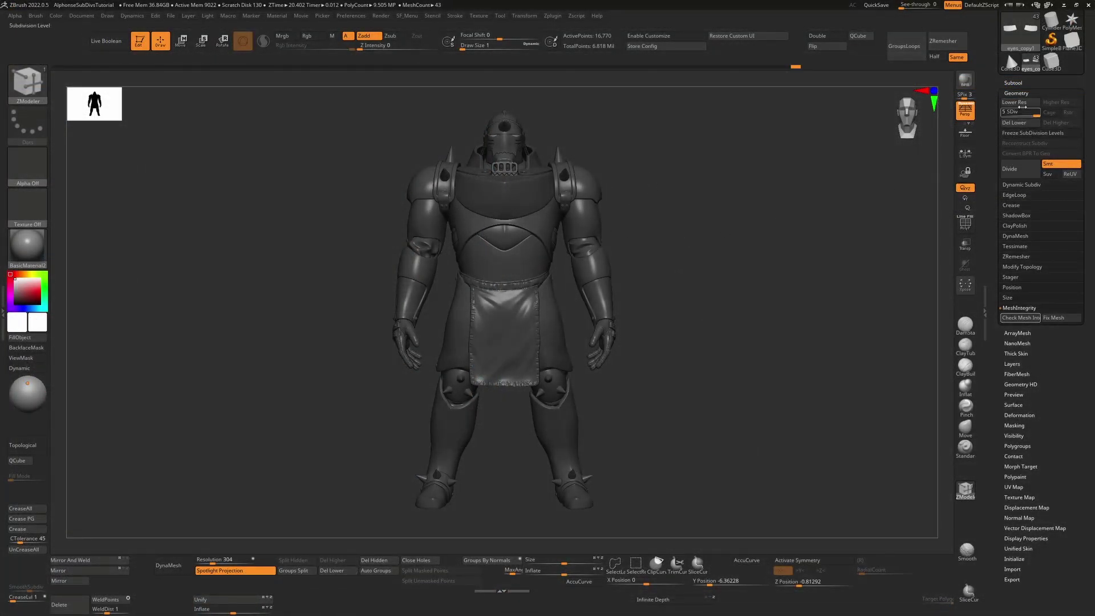
Step: Switch to ZBrush, select the belly subtool, and examine its subdivision levels and the model's subtool list
{"action": "left_click", "coordinate": [519, 265], "text": "alt"}
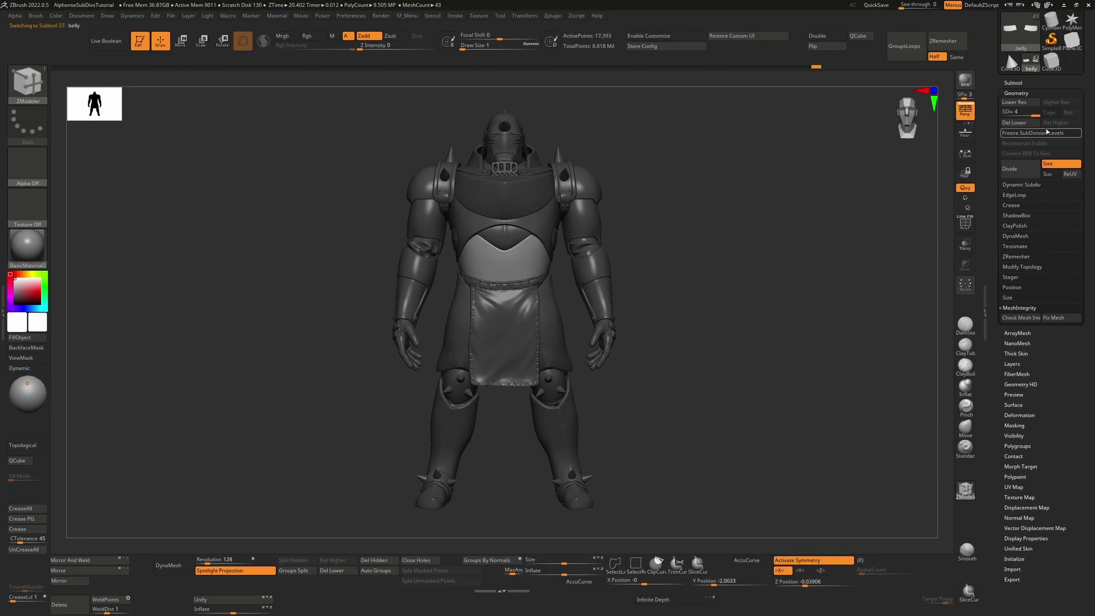
{"action": "mouse_move", "coordinate": [1036, 115]}
{"action": "left_mouse_down"}
{"action": "mouse_move", "coordinate": [1015, 113]}
{"action": "mouse_move", "coordinate": [1037, 113]}
{"action": "left_mouse_up"}
{"action": "left_click", "coordinate": [1014, 82]}
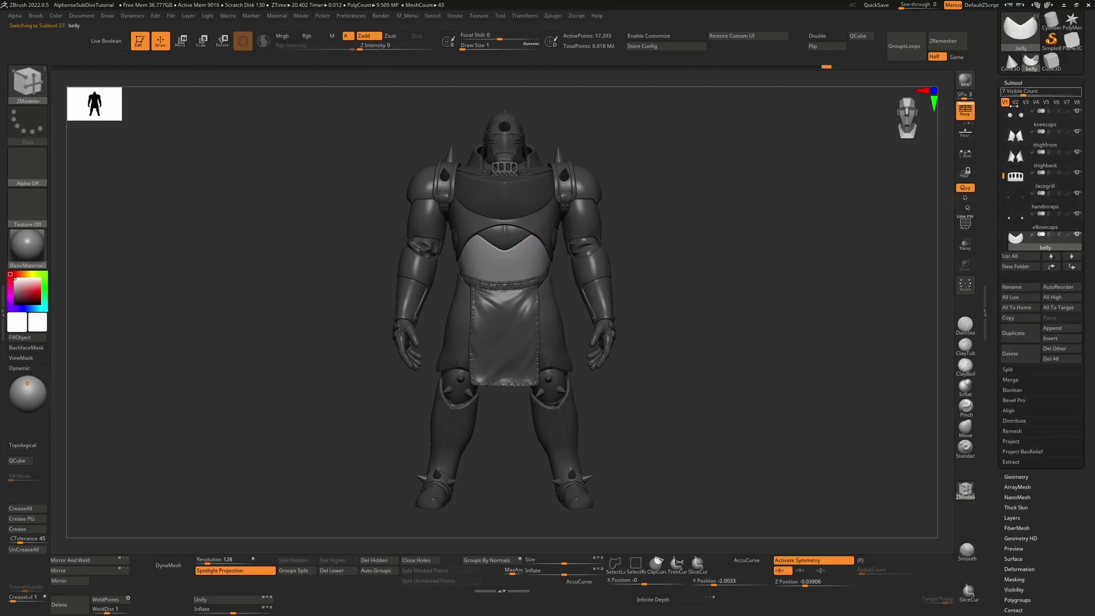
{"action": "left_click_drag", "start_coordinate": [1005, 176], "coordinate": [1005, 151]}
{"action": "left_click_drag", "start_coordinate": [645, 170], "coordinate": [654, 179], "text": "alt"}
Step: Create a combined low-resolution TPoseMesh of all subtools with Transpose Master and face it to the front
{"action": "left_click", "coordinate": [554, 16]}
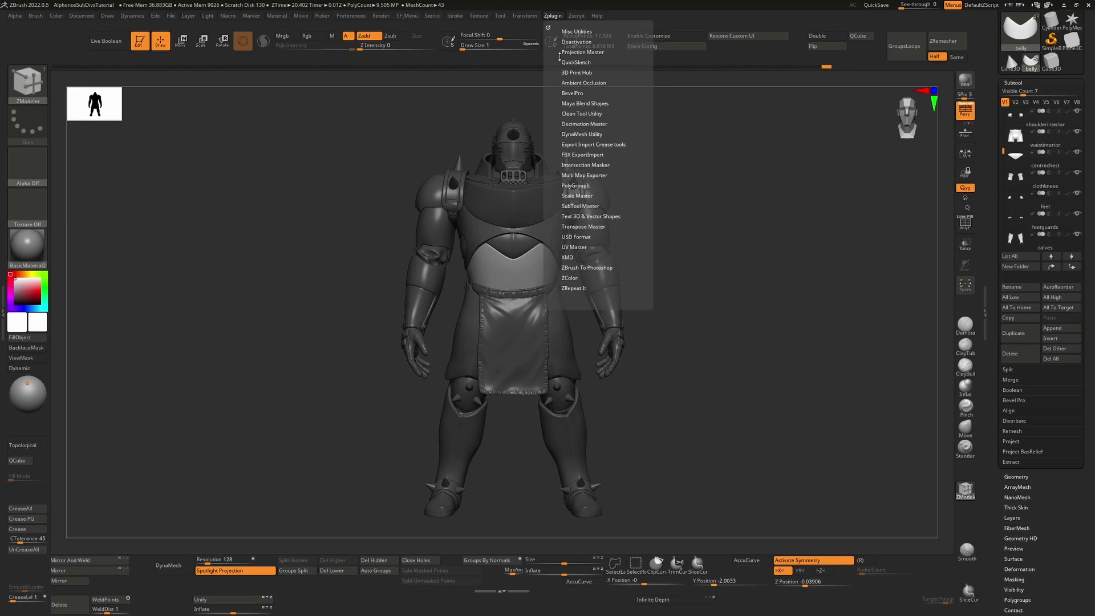
{"action": "left_click", "coordinate": [587, 227]}
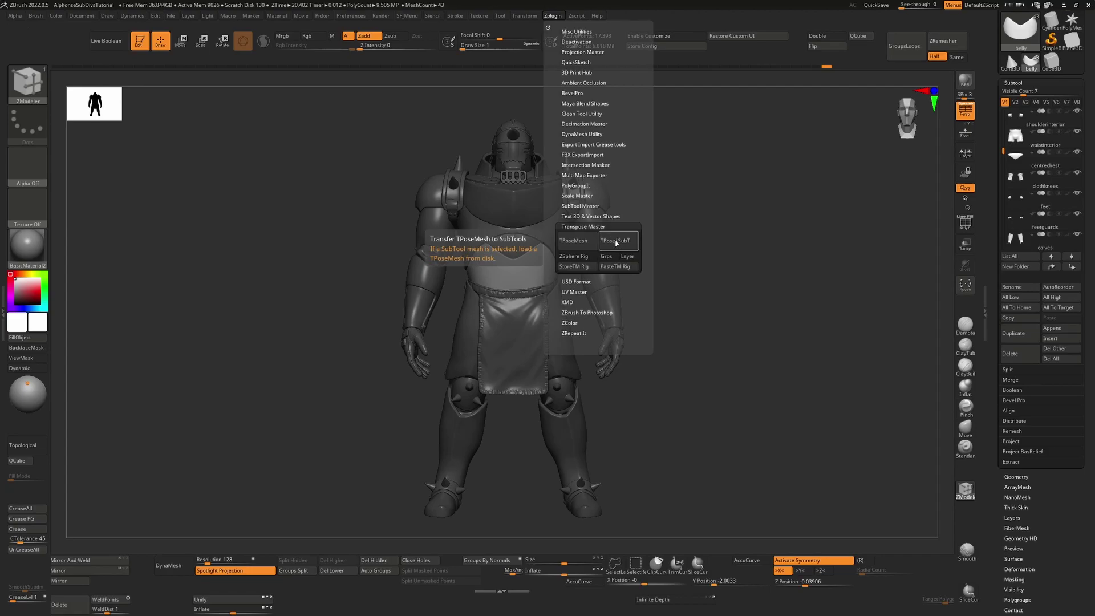
{"action": "left_click", "coordinate": [578, 243]}
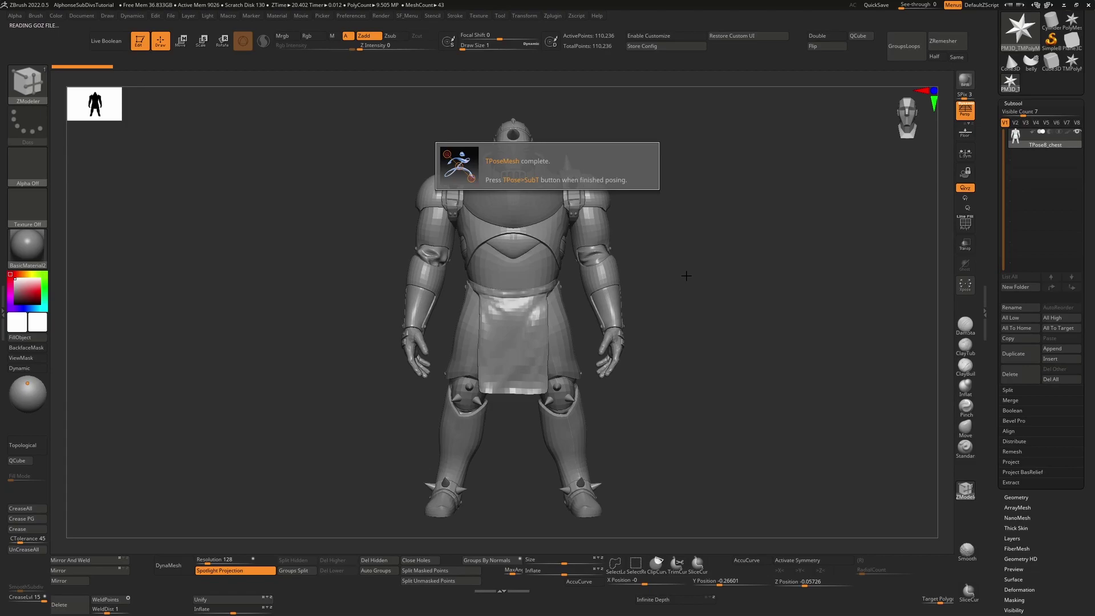
{"action": "left_click_drag", "start_coordinate": [699, 275], "coordinate": [691, 279]}
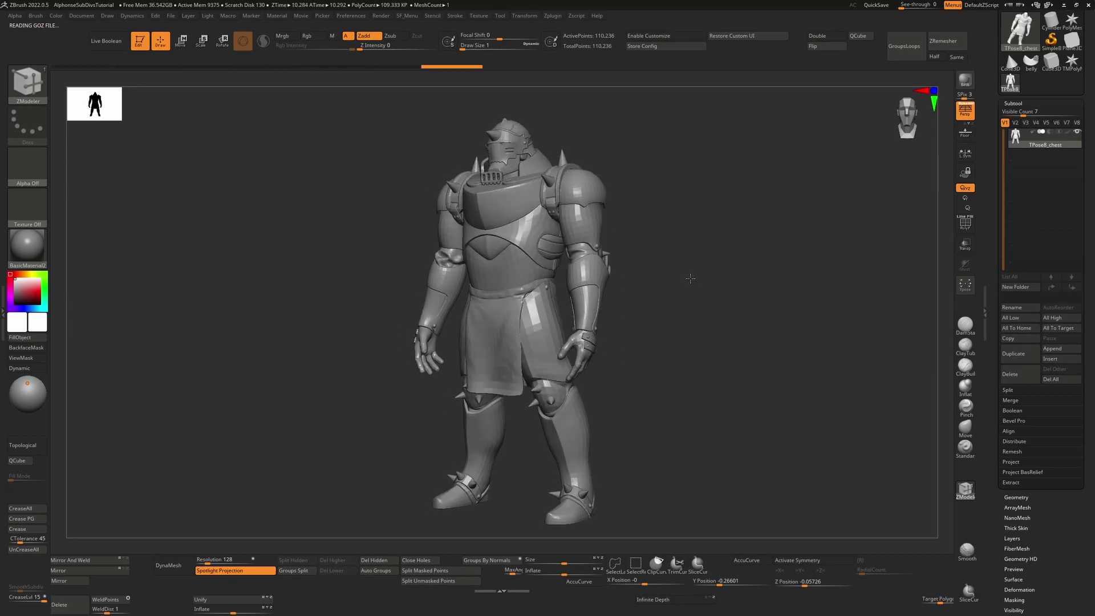
{"action": "left_click_drag", "start_coordinate": [757, 289], "coordinate": [716, 263], "text": "shift"}
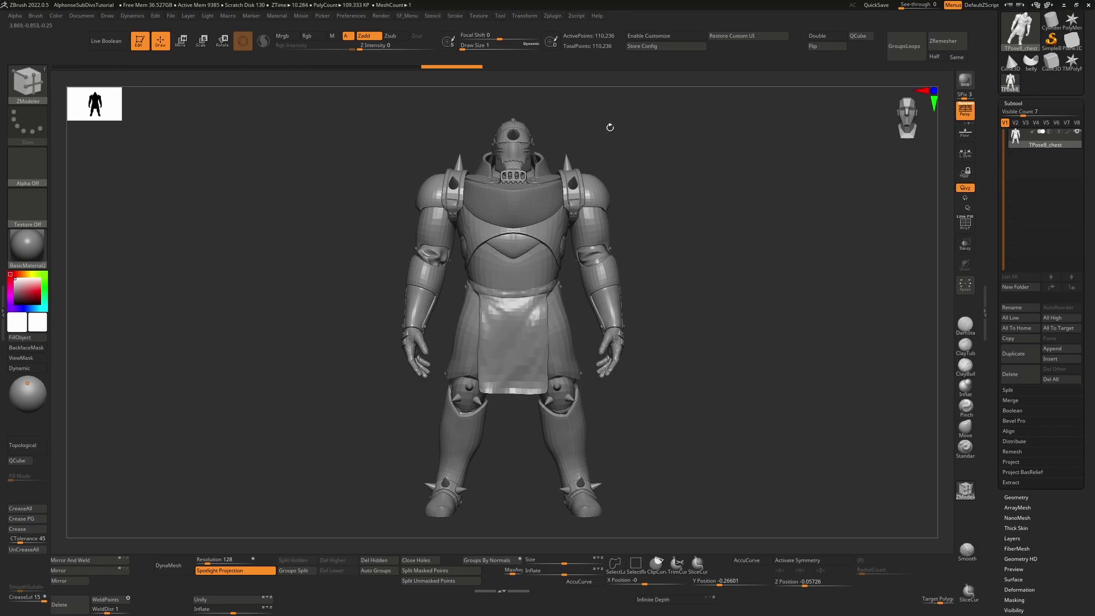
Step: Unwrap the combined mesh with UV Master, with Polygroups enabled
{"action": "left_click", "coordinate": [552, 16]}
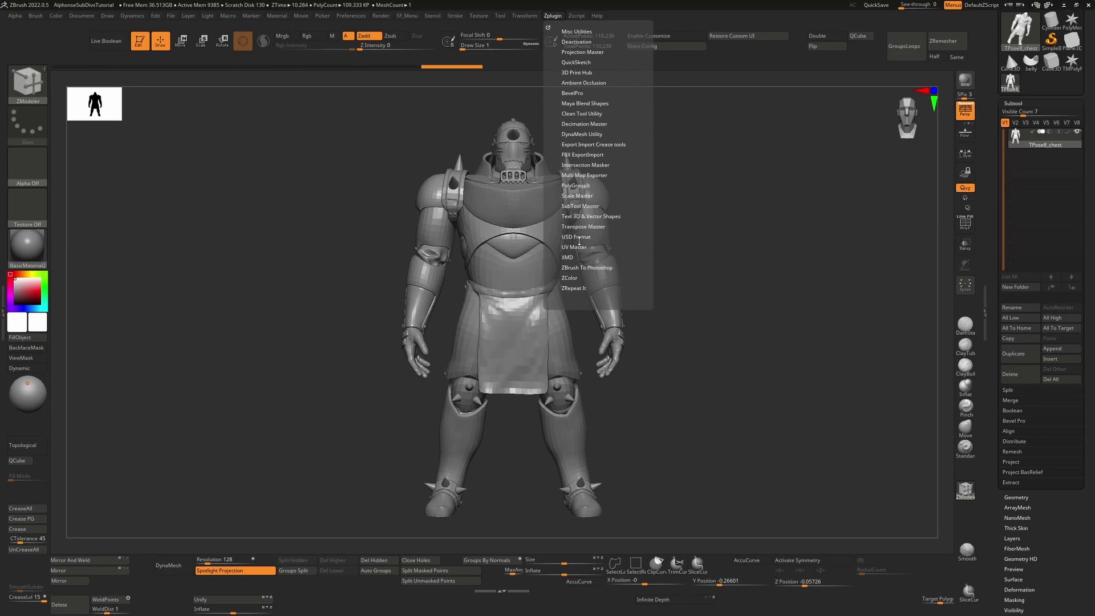
{"action": "left_click", "coordinate": [579, 247]}
{"action": "left_click", "coordinate": [622, 289]}
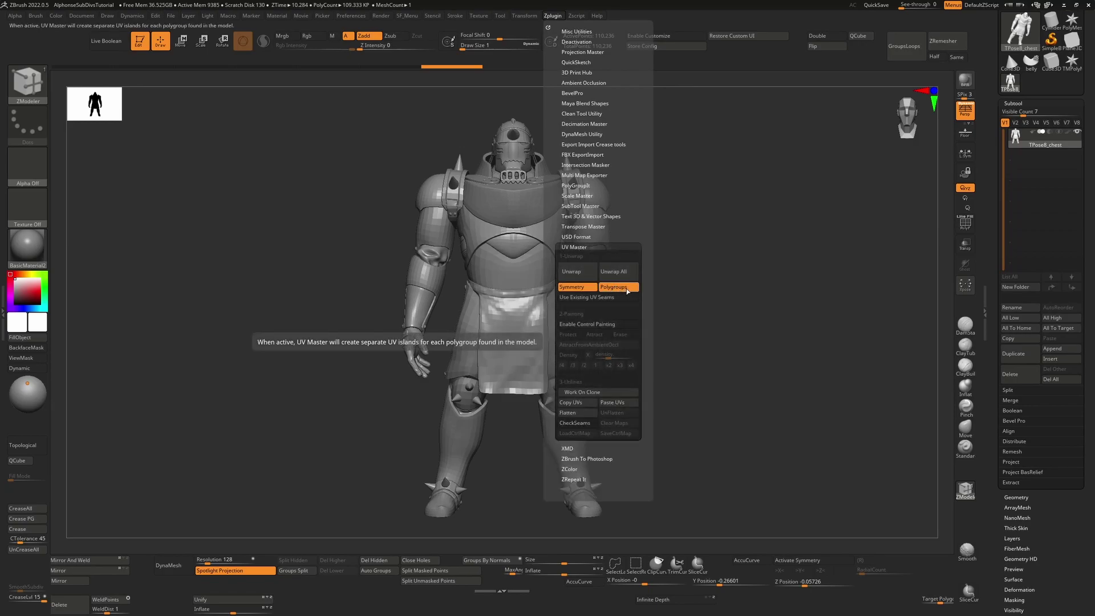
{"action": "left_click", "coordinate": [577, 273]}
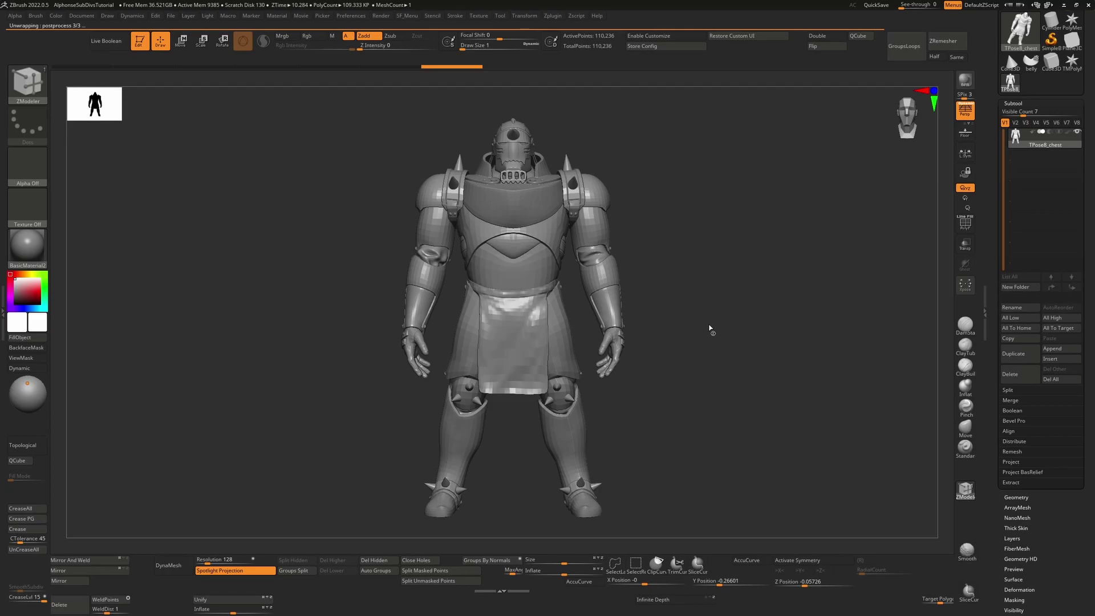
Step: Show the polygroup wireframe and morph the mesh to its UV layout and back to inspect the islands
{"action": "left_click_drag", "start_coordinate": [721, 318], "coordinate": [767, 321]}
{"action": "key", "text": "shift+f"}
{"action": "left_click_drag", "start_coordinate": [1059, 521], "coordinate": [1038, 479]}
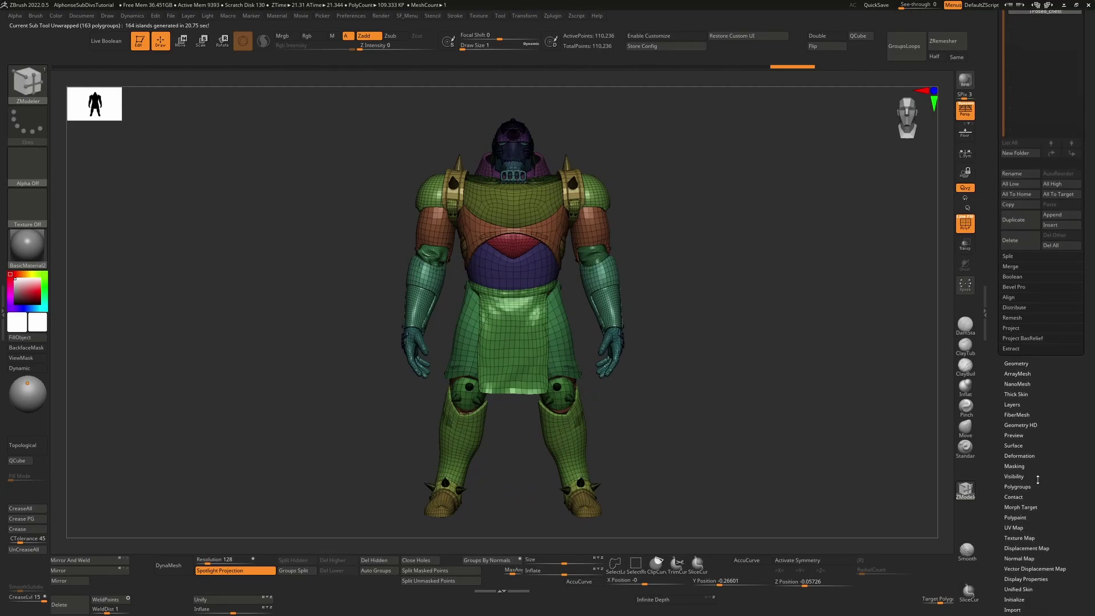
{"action": "left_click", "coordinate": [1015, 528]}
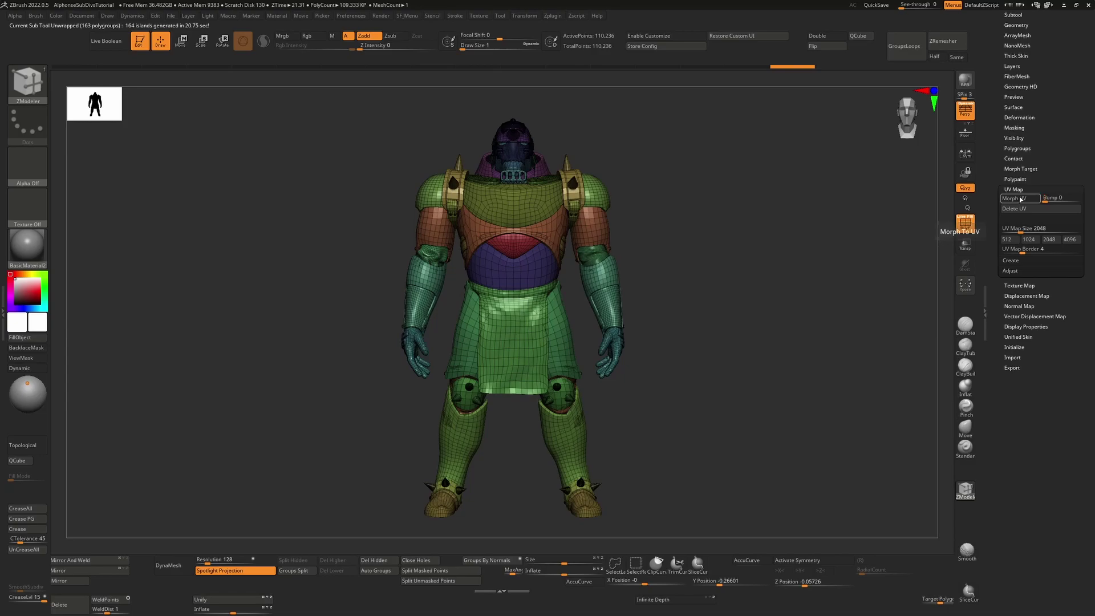
{"action": "left_click", "coordinate": [1011, 199]}
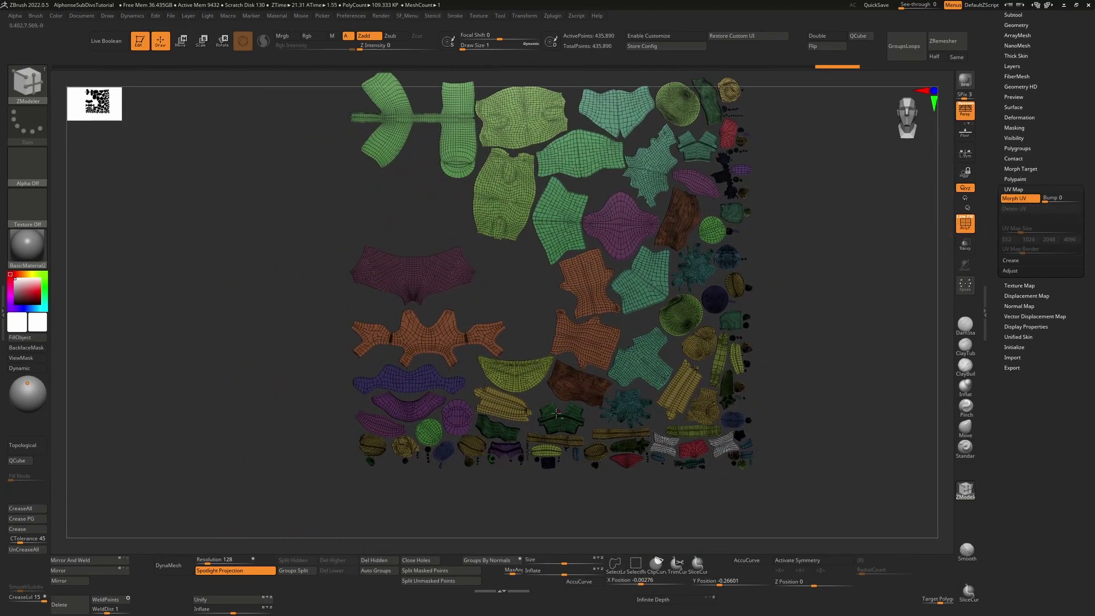
{"action": "left_click_drag", "start_coordinate": [781, 164], "coordinate": [728, 283], "text": "alt"}
{"action": "left_click_drag", "start_coordinate": [882, 151], "coordinate": [370, 387], "text": "alt"}
{"action": "right_click_drag", "start_coordinate": [611, 313], "coordinate": [589, 300], "text": "ctrl"}
{"action": "left_click", "coordinate": [1017, 198]}
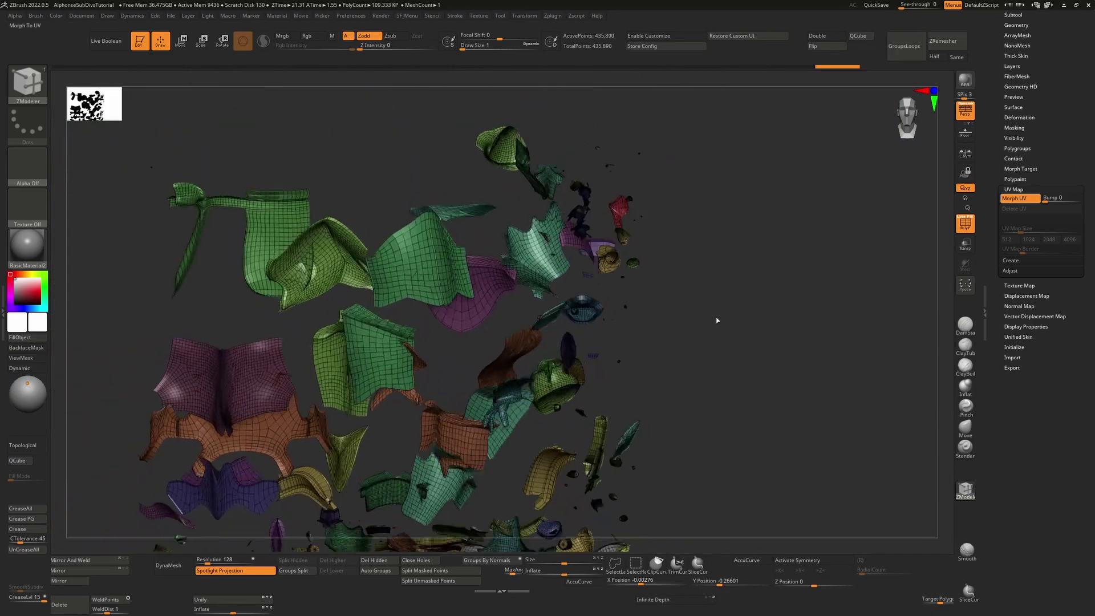
Step: Export the visible mesh as FBX, replacing the existing test.fbx in the Alphonse folder
{"action": "left_click", "coordinate": [560, 17]}
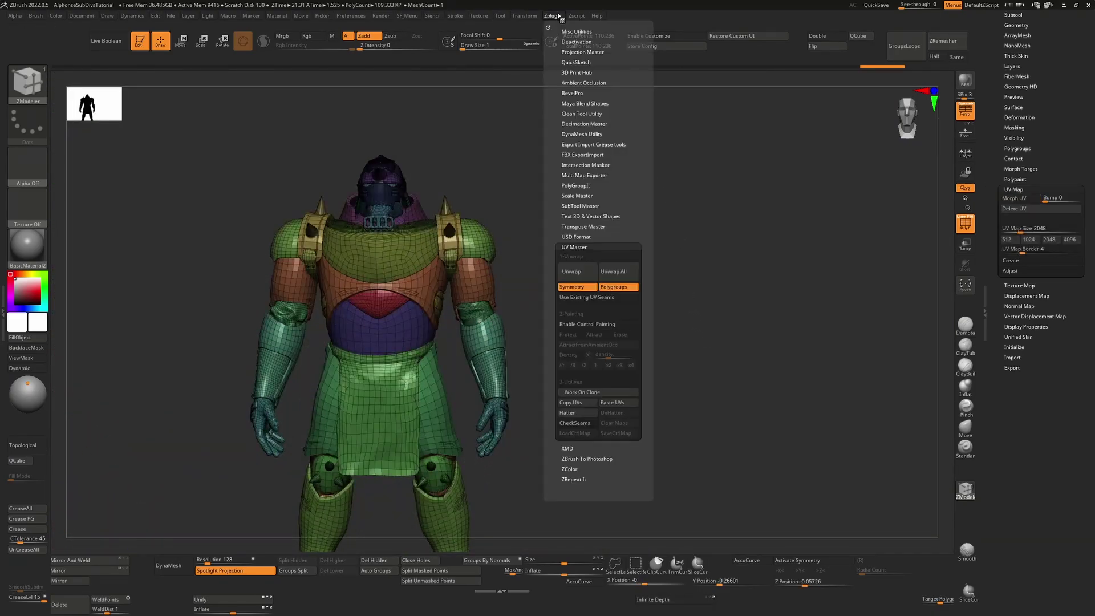
{"action": "left_click", "coordinate": [578, 154]}
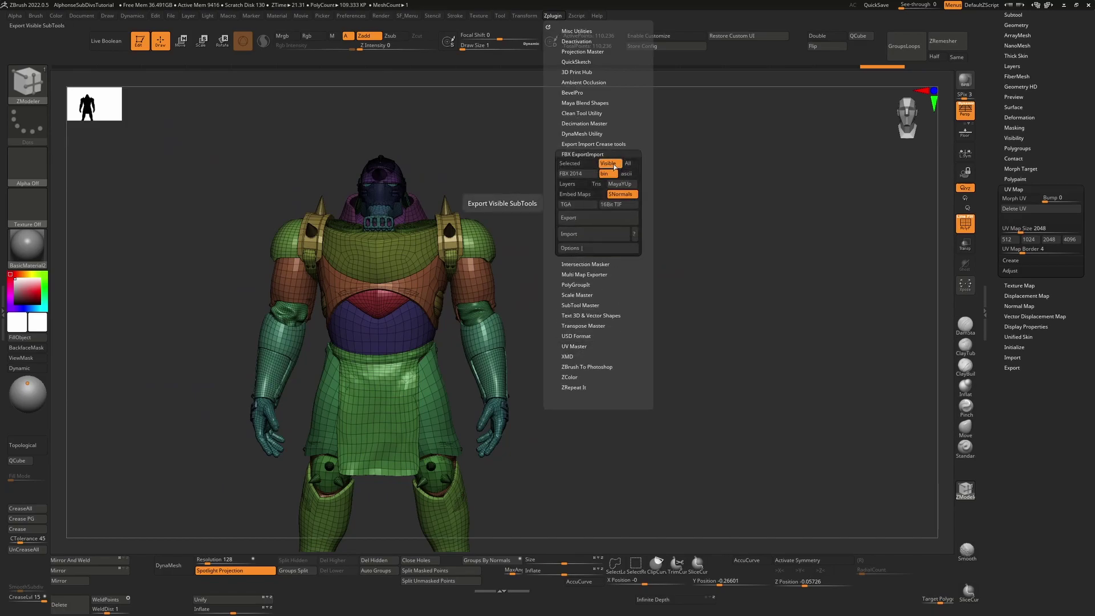
{"action": "left_click", "coordinate": [604, 220]}
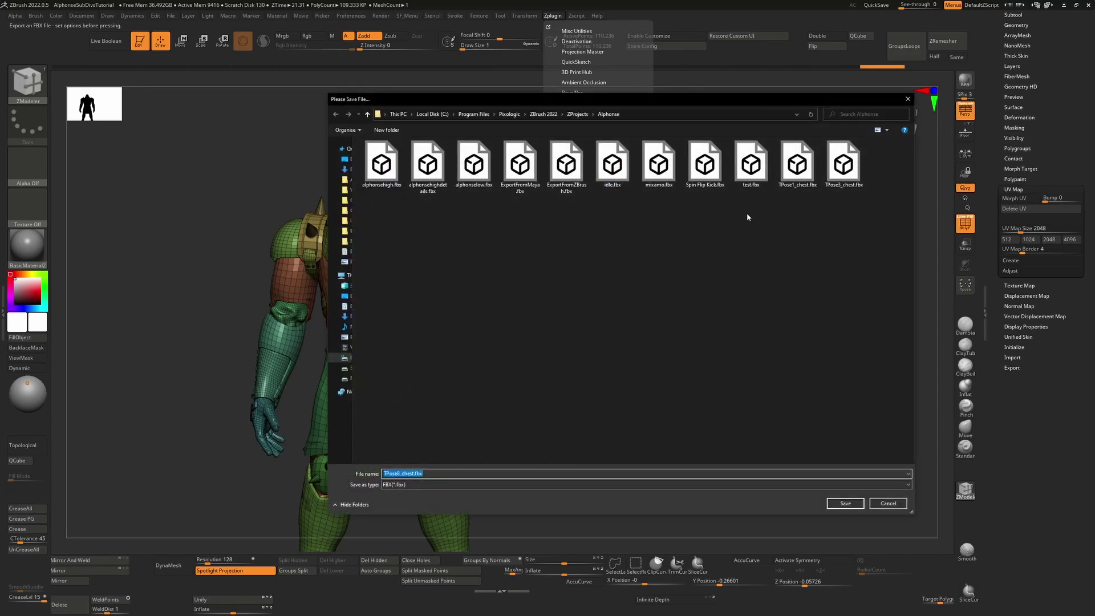
{"action": "left_click", "coordinate": [751, 174]}
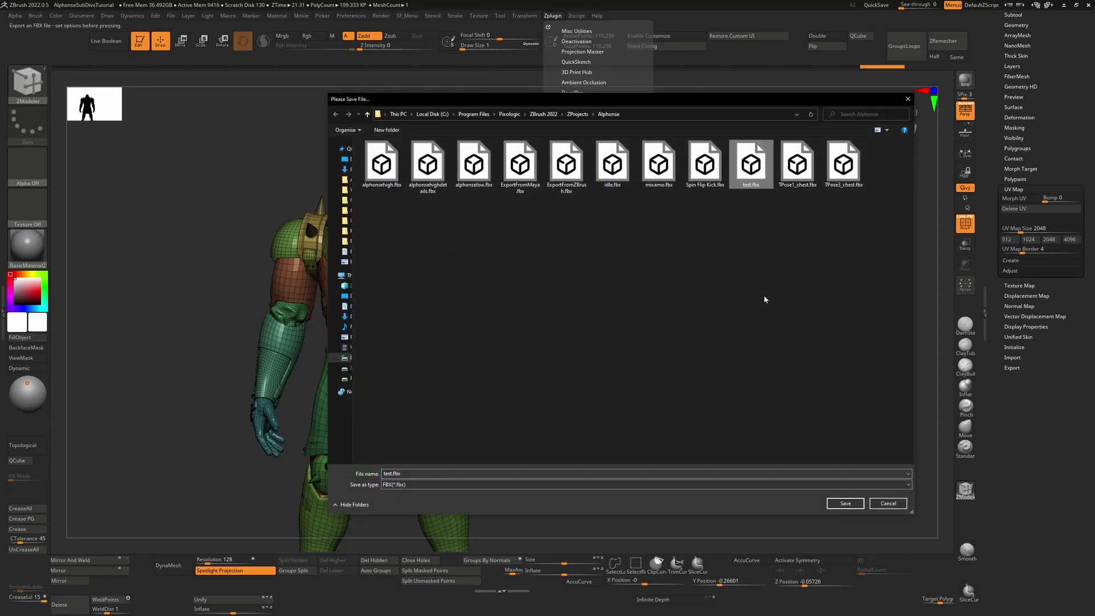
{"action": "left_click", "coordinate": [845, 504]}
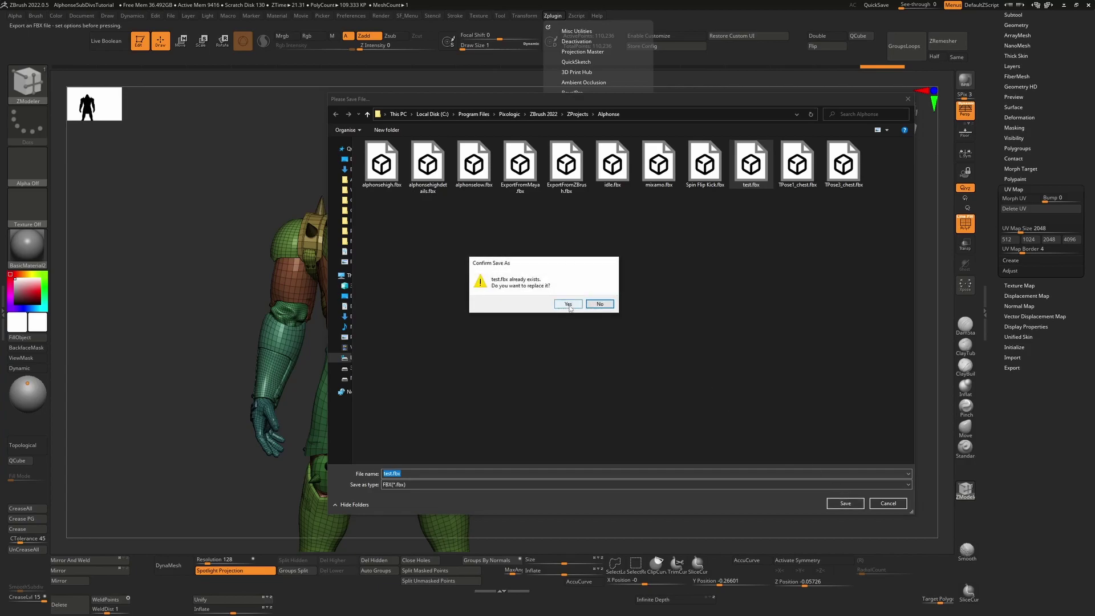
{"action": "left_click", "coordinate": [569, 304]}
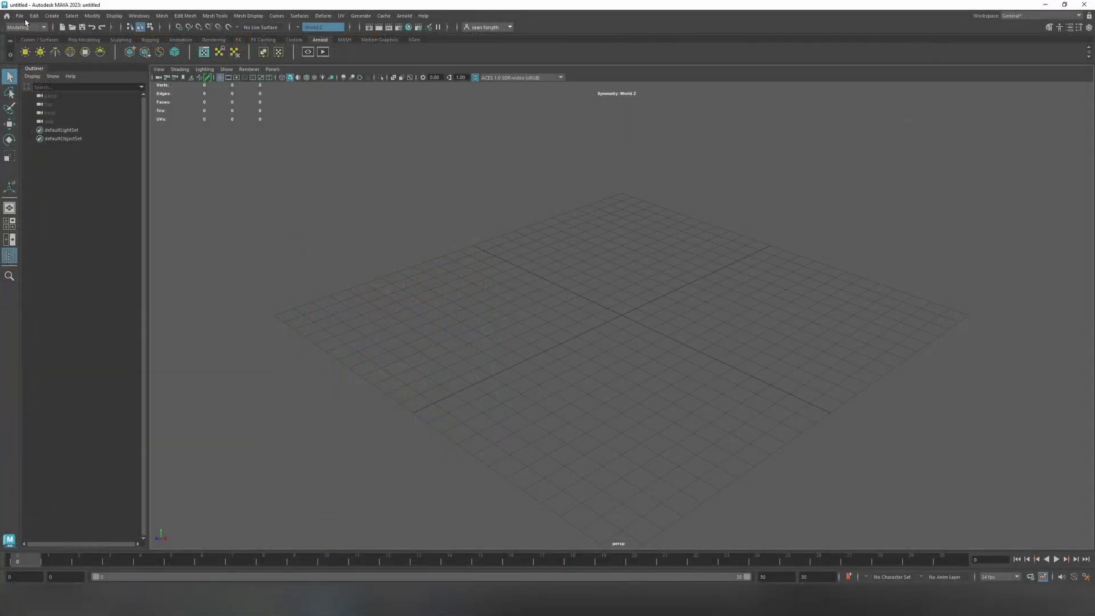
Step: Switch to Maya and import test.fbx from the Alphonse folder into the empty scene
{"action": "left_click", "coordinate": [19, 15]}
{"action": "left_click", "coordinate": [38, 112]}
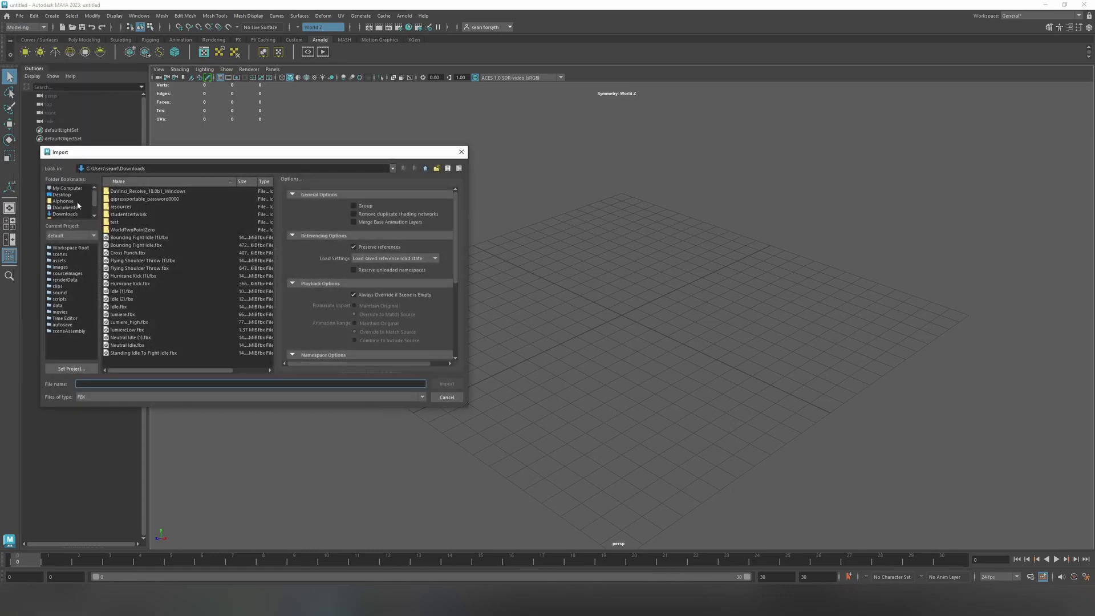
{"action": "left_click", "coordinate": [63, 201]}
{"action": "left_click", "coordinate": [119, 252]}
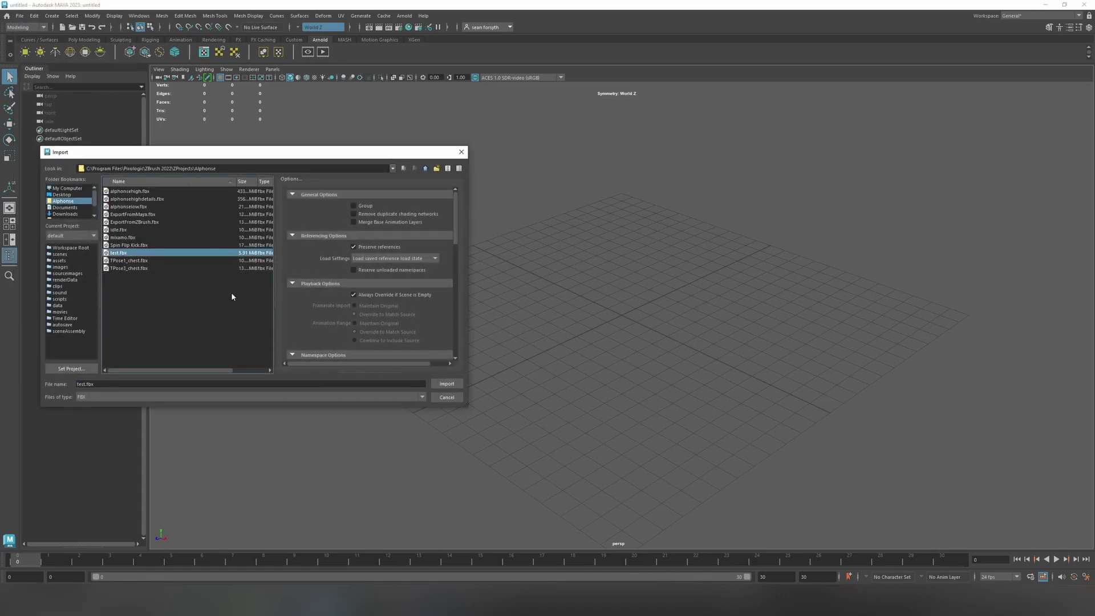
{"action": "left_click", "coordinate": [444, 384]}
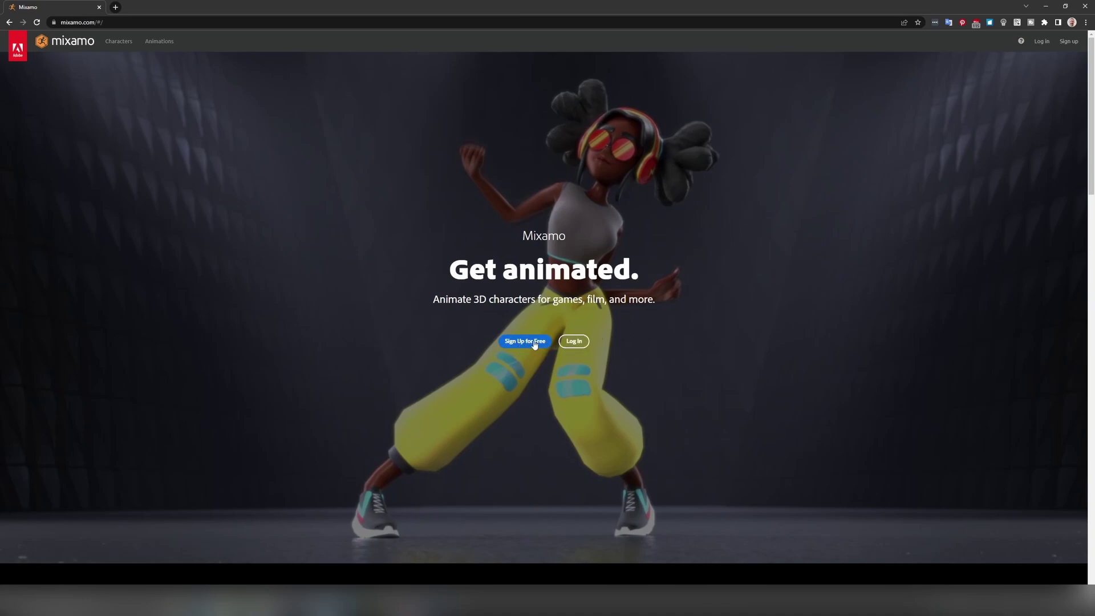
Step: Log in to Mixamo in the browser and upload the exported FBX file as a new character
{"action": "left_click", "coordinate": [575, 343]}
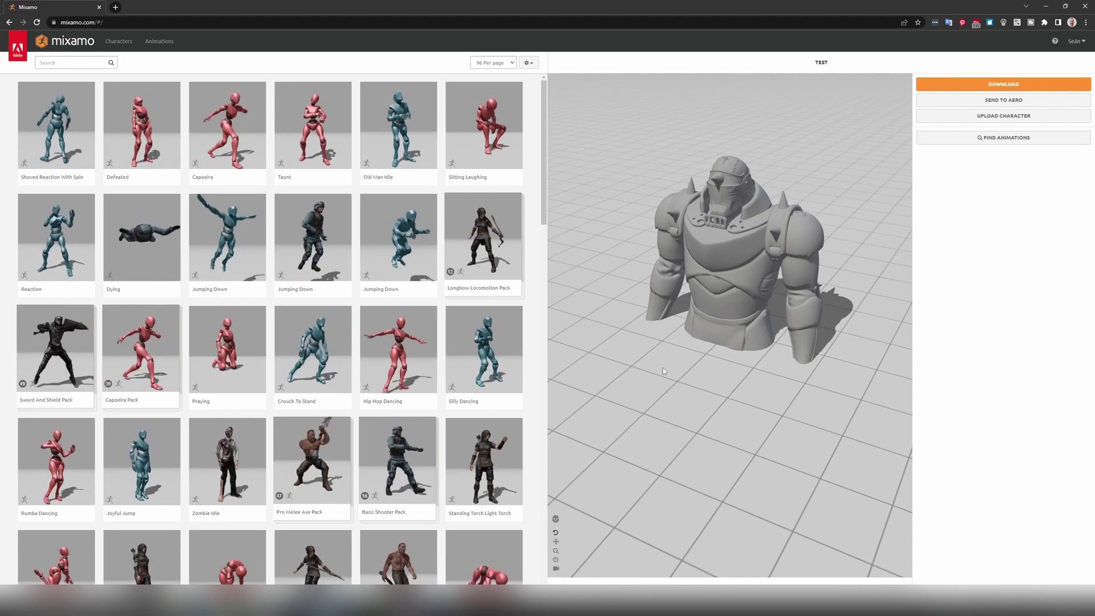
{"action": "left_click_drag", "start_coordinate": [662, 369], "coordinate": [697, 362]}
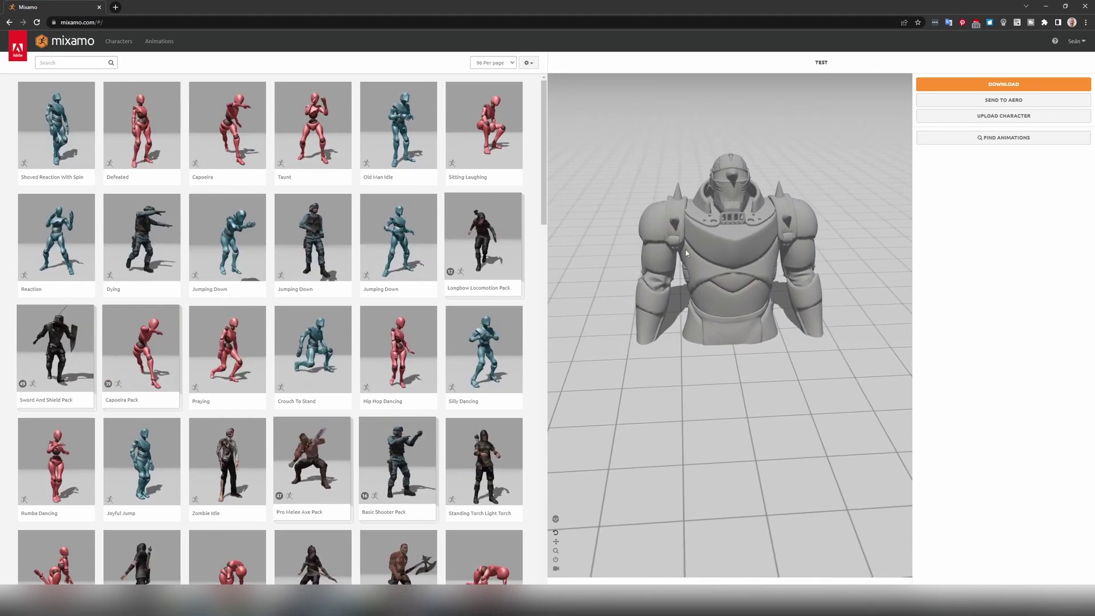
{"action": "left_click", "coordinate": [1003, 117]}
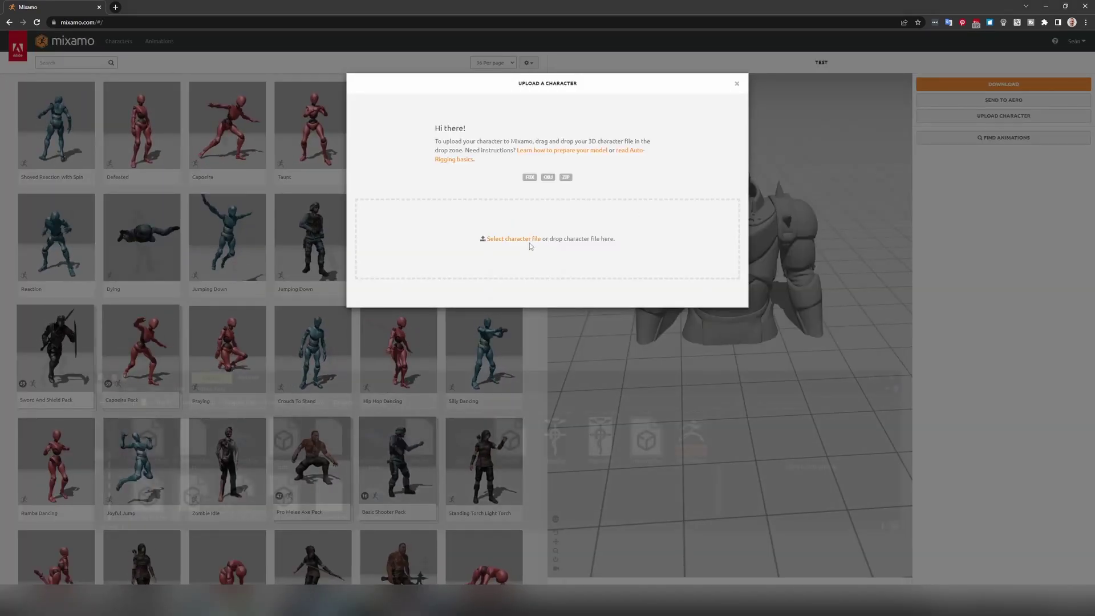
{"action": "key", "text": "alt+Tab"}
{"action": "left_click_drag", "start_coordinate": [195, 498], "coordinate": [624, 263]}
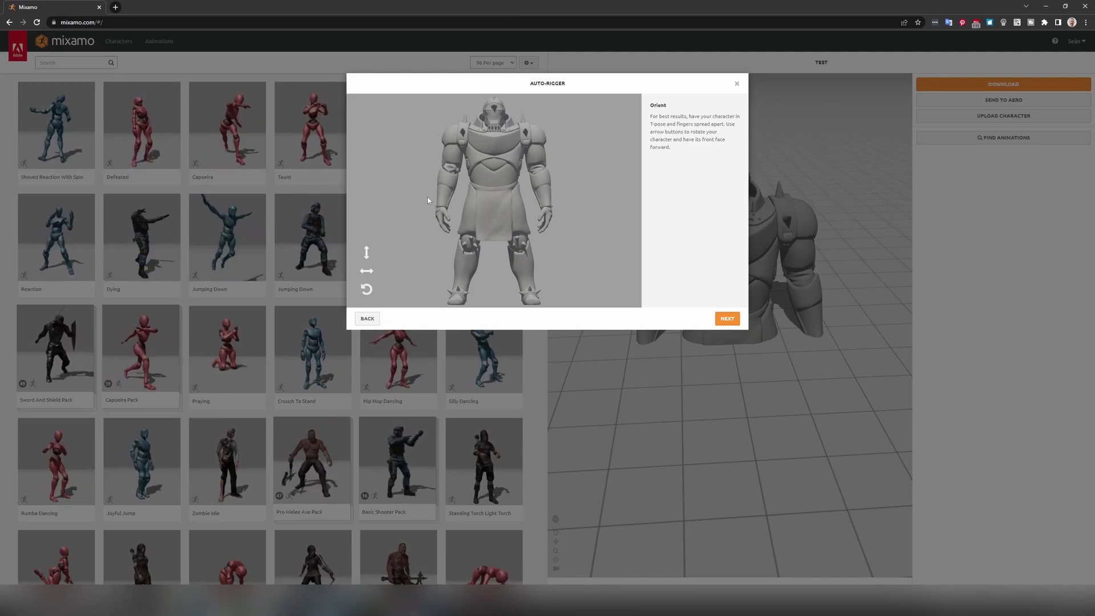
Step: Rotate the uploaded character around the Y-axis through a full turn and accept the front-facing orientation
{"action": "left_click", "coordinate": [367, 271]}
{"action": "left_click", "coordinate": [367, 272]}
{"action": "left_click", "coordinate": [366, 271]}
{"action": "left_click", "coordinate": [367, 272]}
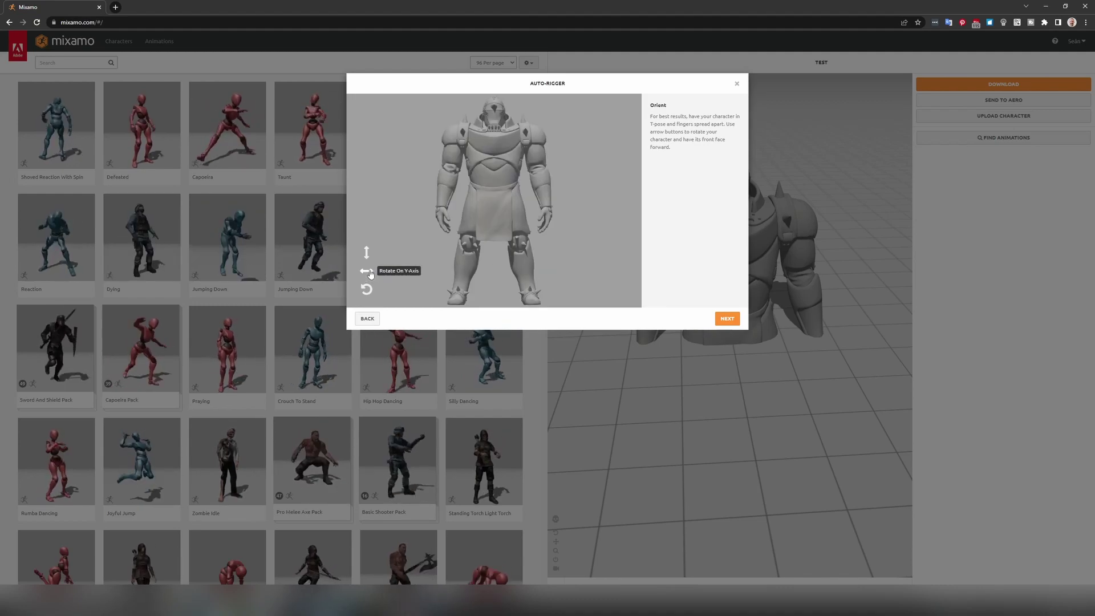
{"action": "left_click", "coordinate": [727, 321]}
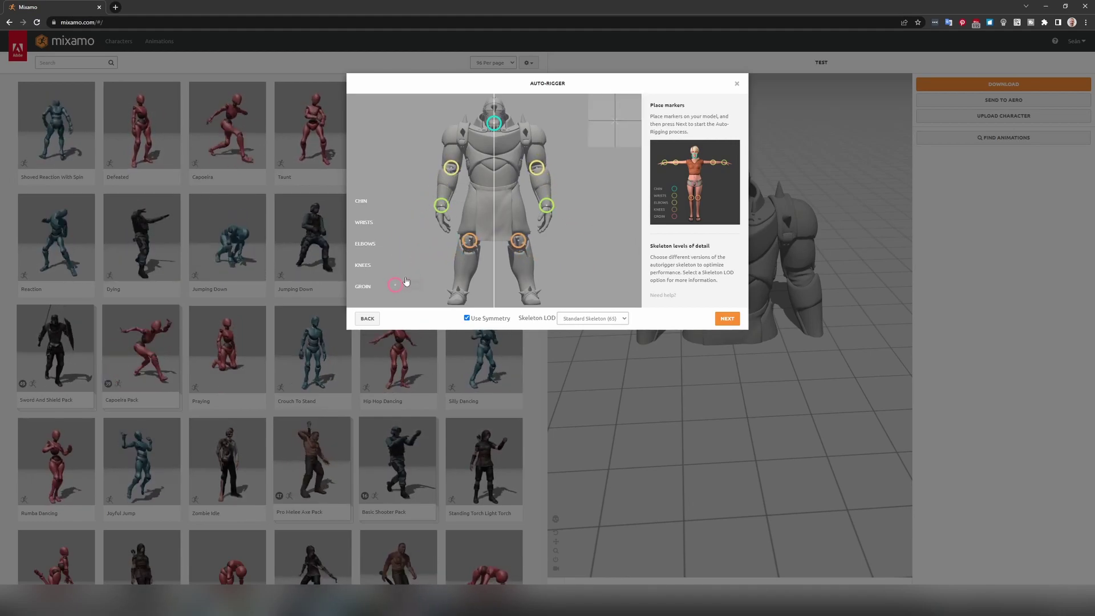
Step: Auto-rig the character from its placed body markers, and accept the rig after reviewing the animated preview from several sides
{"action": "left_click", "coordinate": [728, 319]}
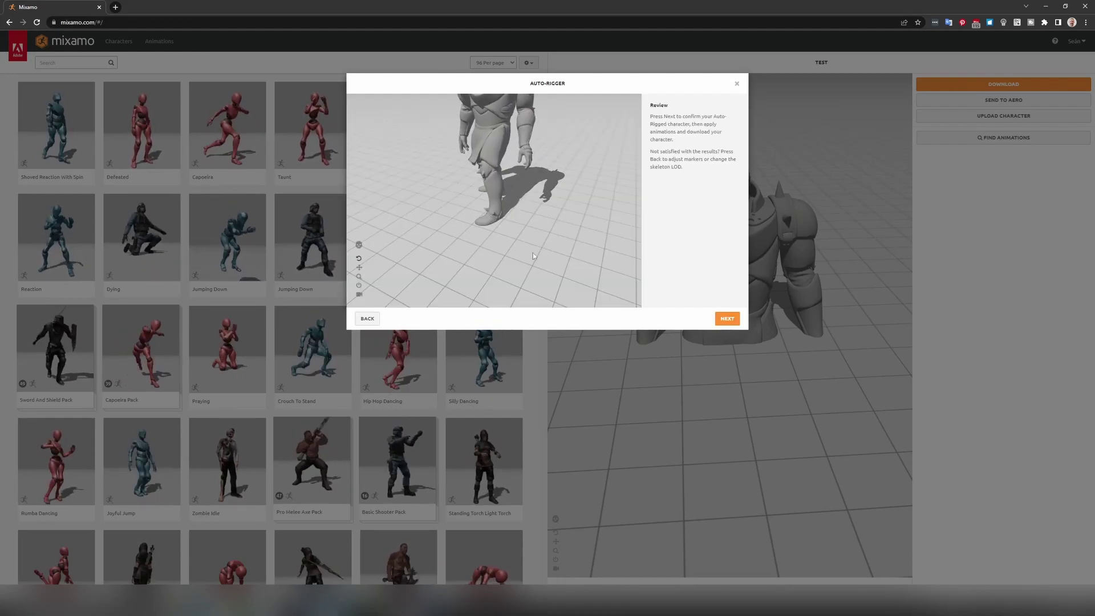
{"action": "left_click_drag", "start_coordinate": [531, 208], "coordinate": [537, 195]}
{"action": "middle_click_drag", "start_coordinate": [531, 217], "coordinate": [516, 318]}
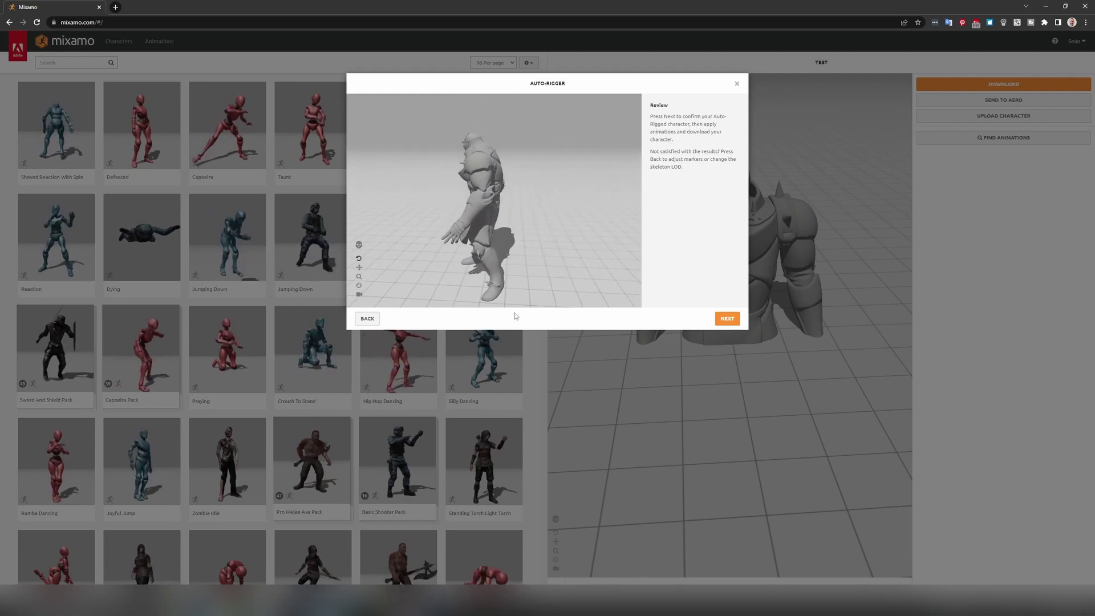
{"action": "left_click_drag", "start_coordinate": [511, 235], "coordinate": [541, 242]}
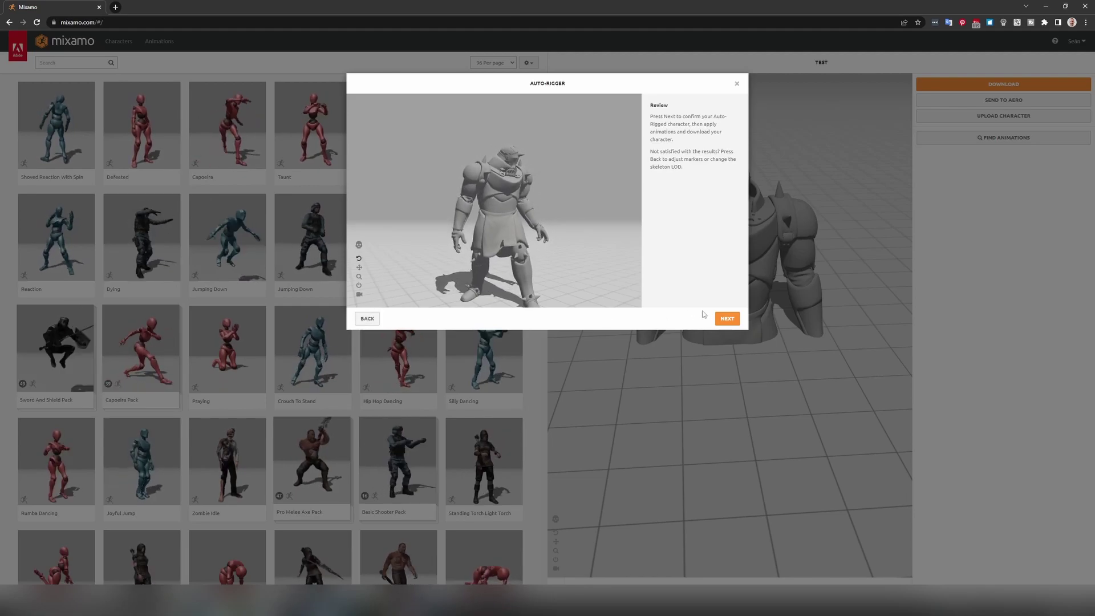
{"action": "left_click", "coordinate": [727, 319]}
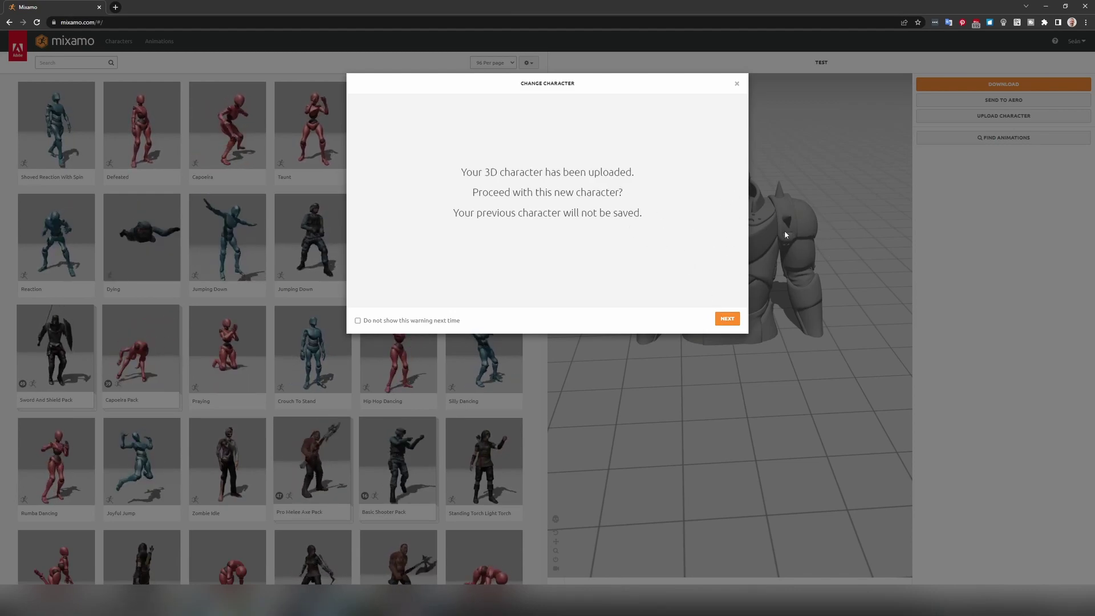
Step: Proceed with the newly uploaded character and apply the Shoved Reaction With Spin animation to it
{"action": "left_click", "coordinate": [728, 321]}
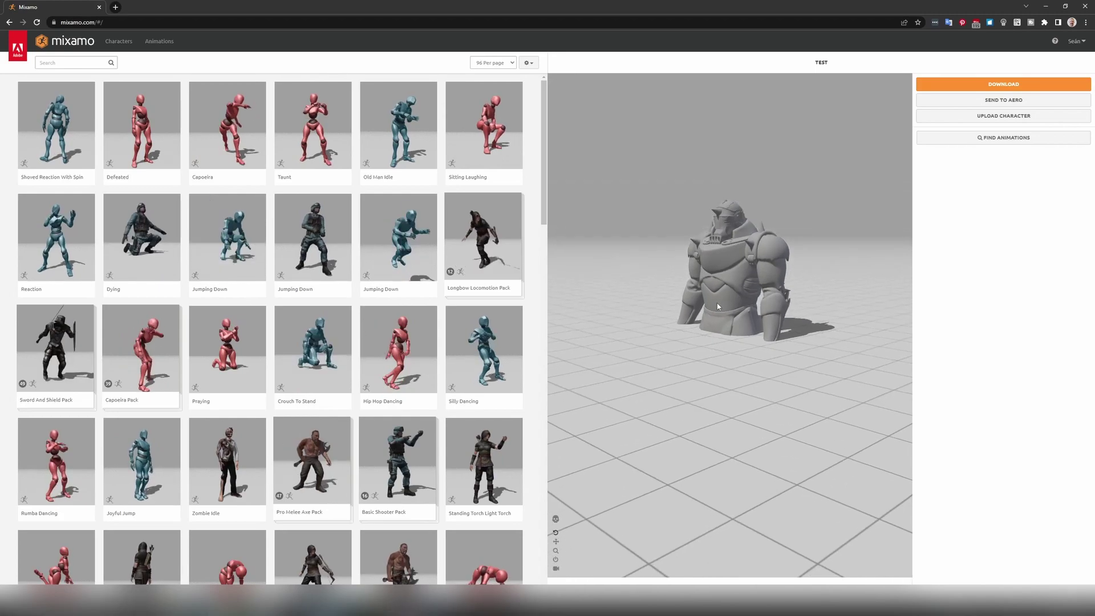
{"action": "left_click", "coordinate": [61, 124]}
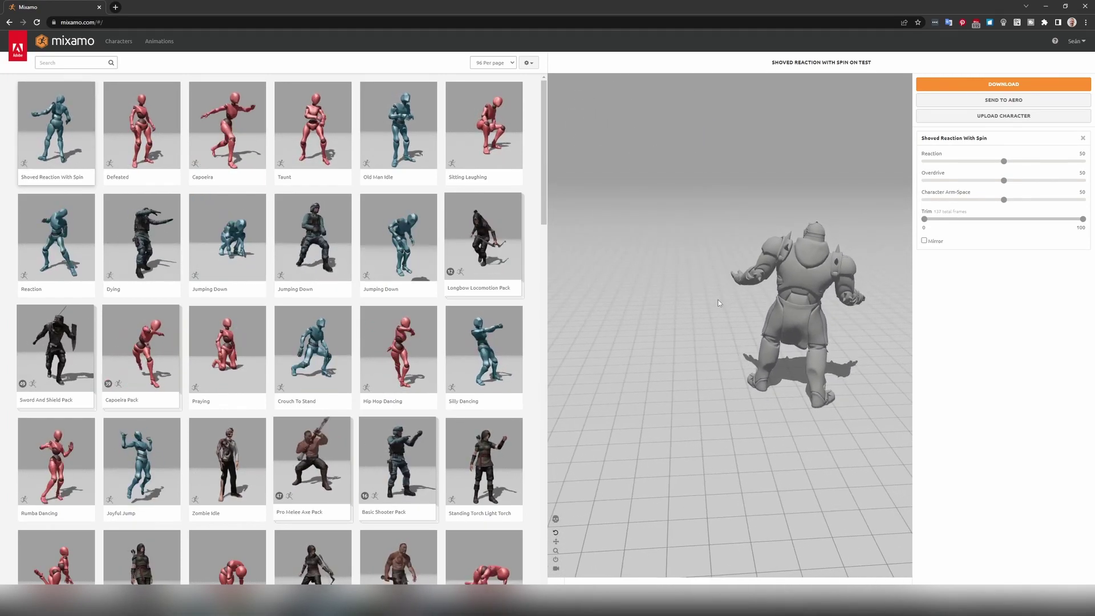
{"action": "left_click", "coordinate": [557, 571]}
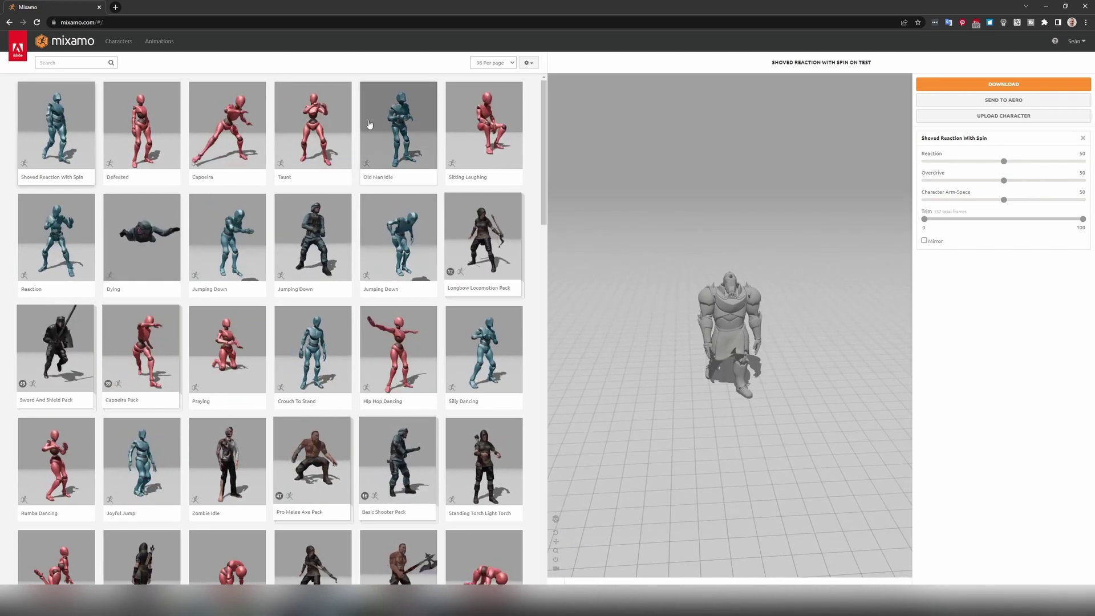
Step: Browse the character and animation libraries, and filter the animations by the Combat genre
{"action": "left_click", "coordinate": [158, 44]}
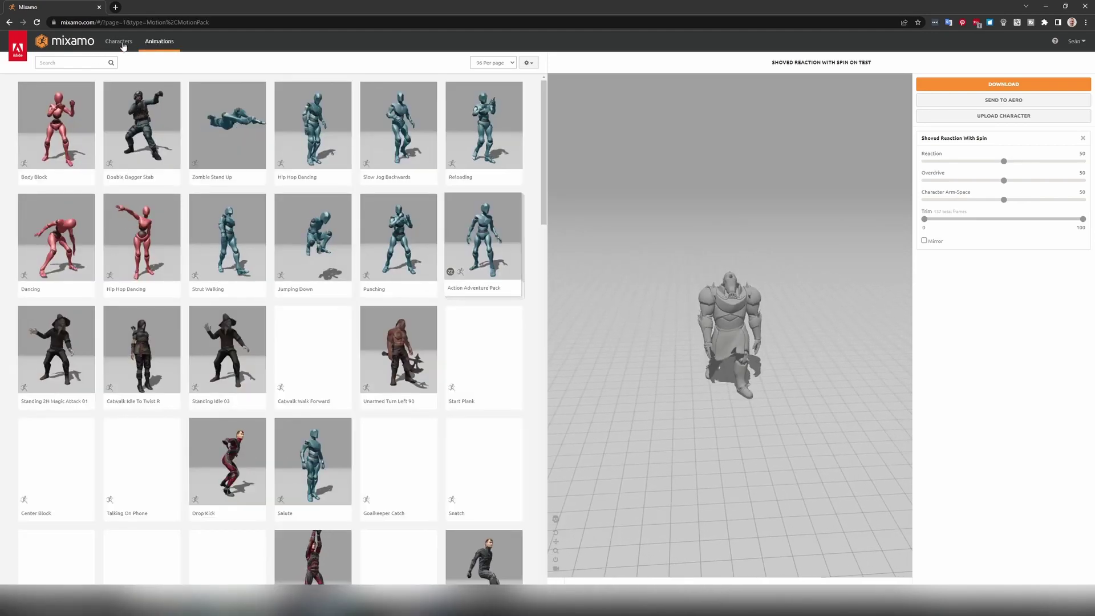
{"action": "left_click", "coordinate": [122, 44]}
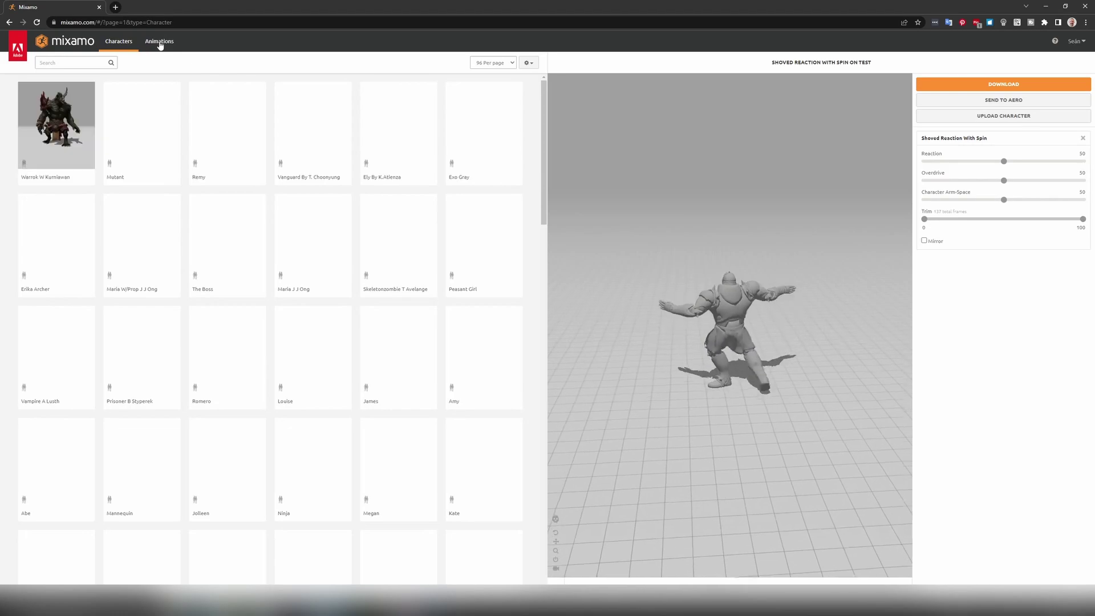
{"action": "left_click", "coordinate": [162, 44]}
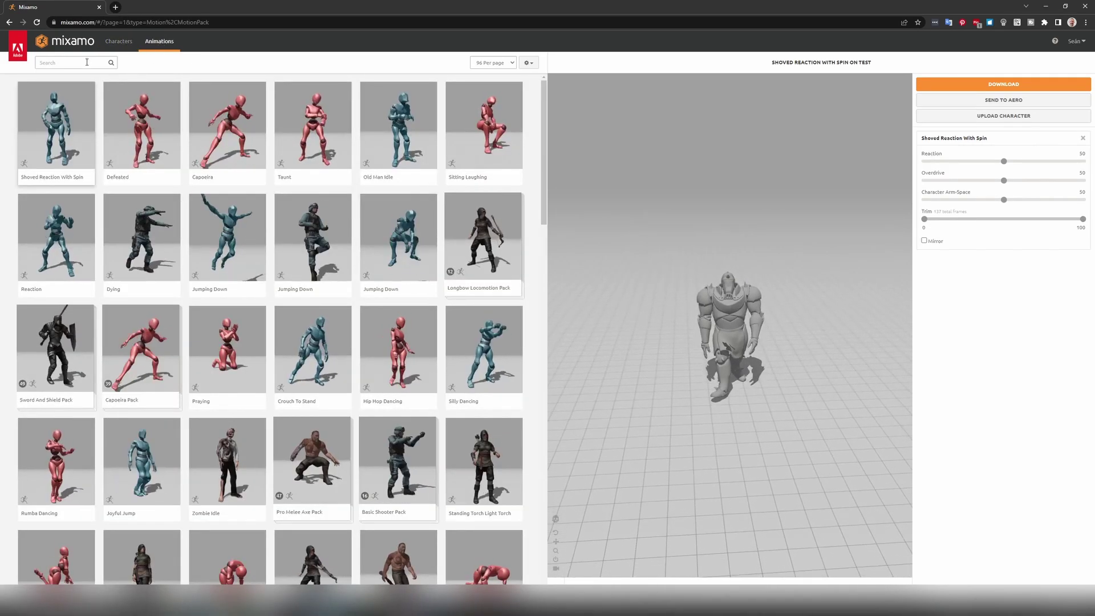
{"action": "left_click", "coordinate": [84, 63]}
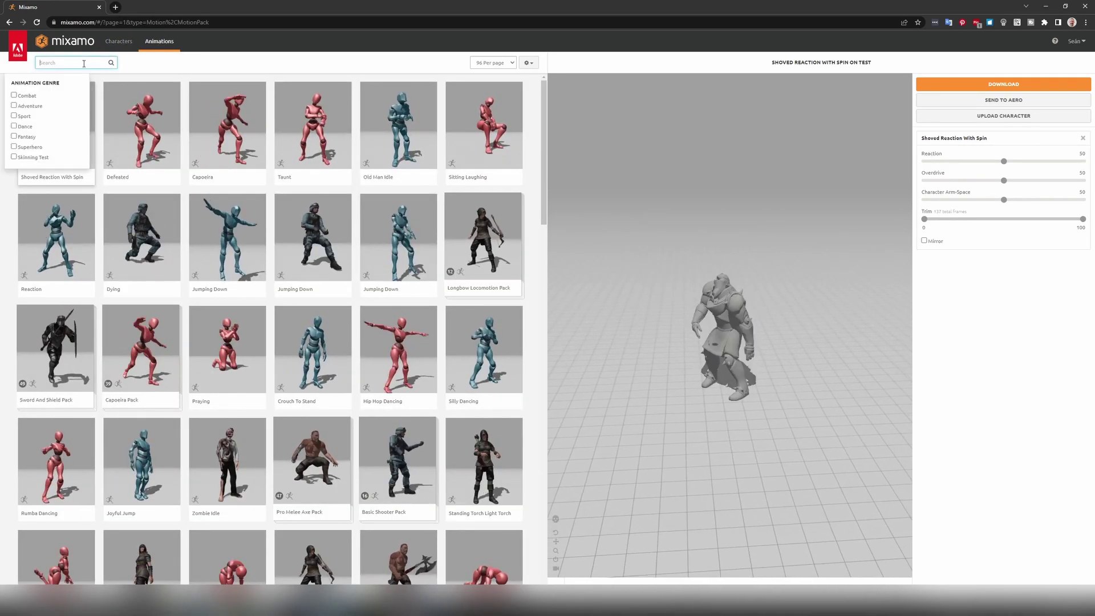
{"action": "left_click", "coordinate": [23, 97]}
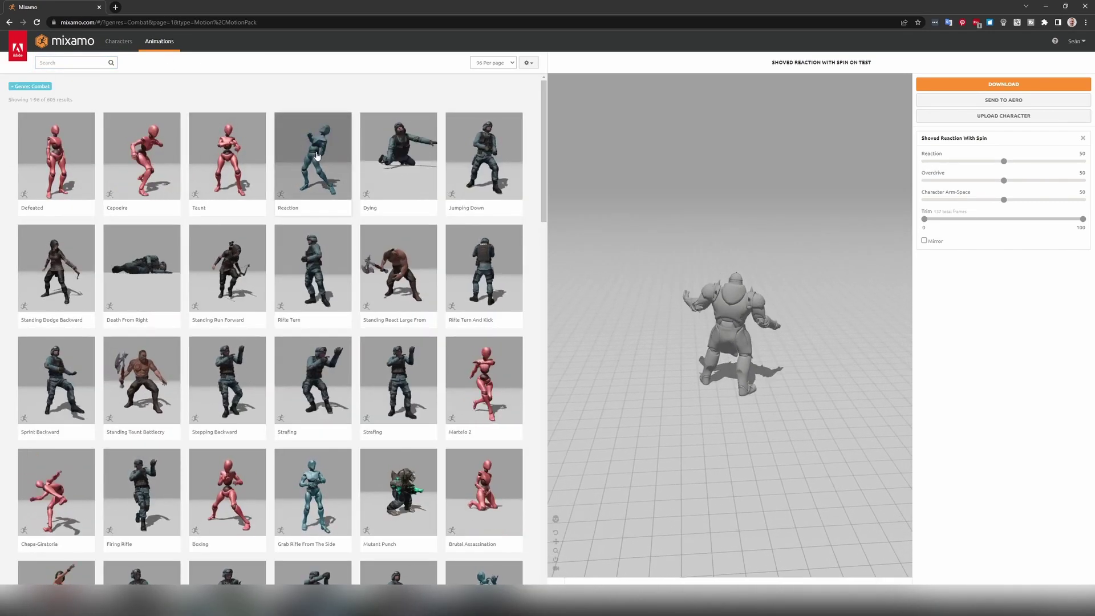
Step: Try the Reaction, Grab Rifle From The Side and Strafing animations on the character
{"action": "left_click", "coordinate": [318, 155]}
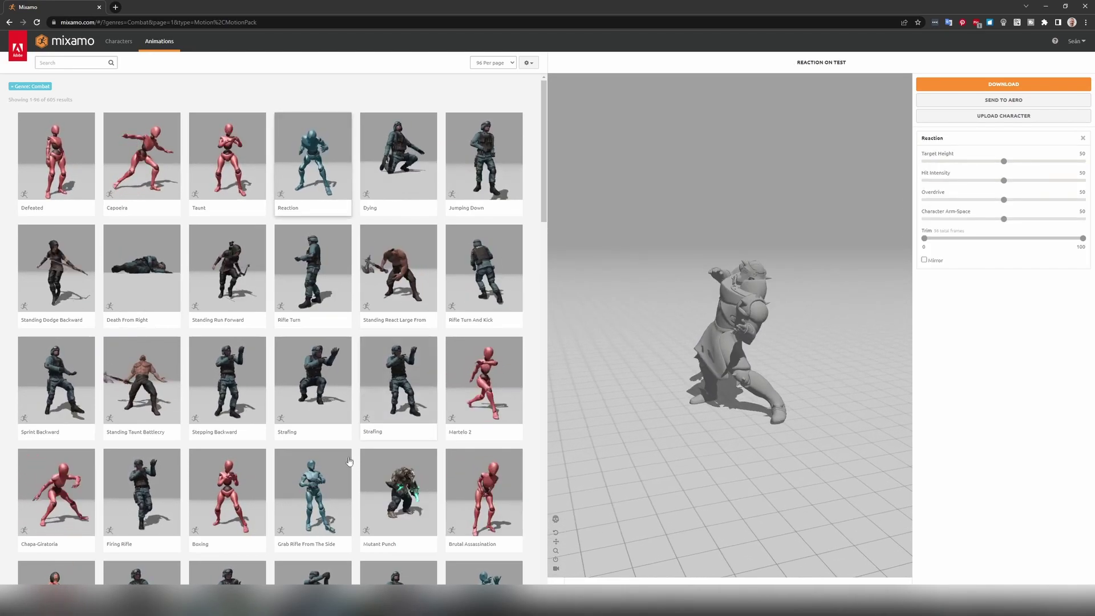
{"action": "left_click", "coordinate": [345, 465]}
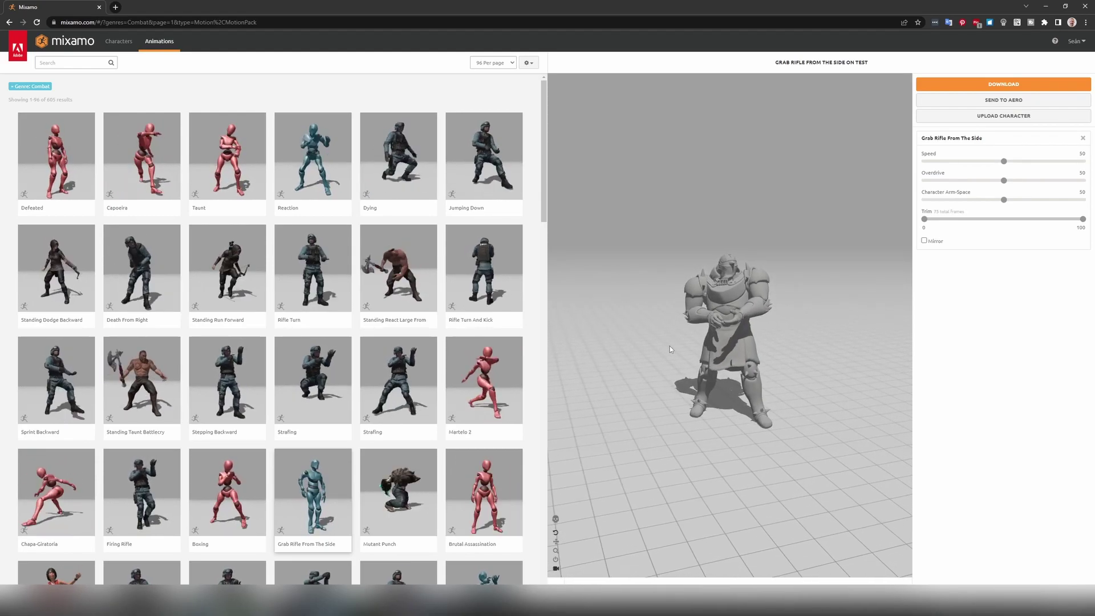
{"action": "left_click", "coordinate": [345, 379]}
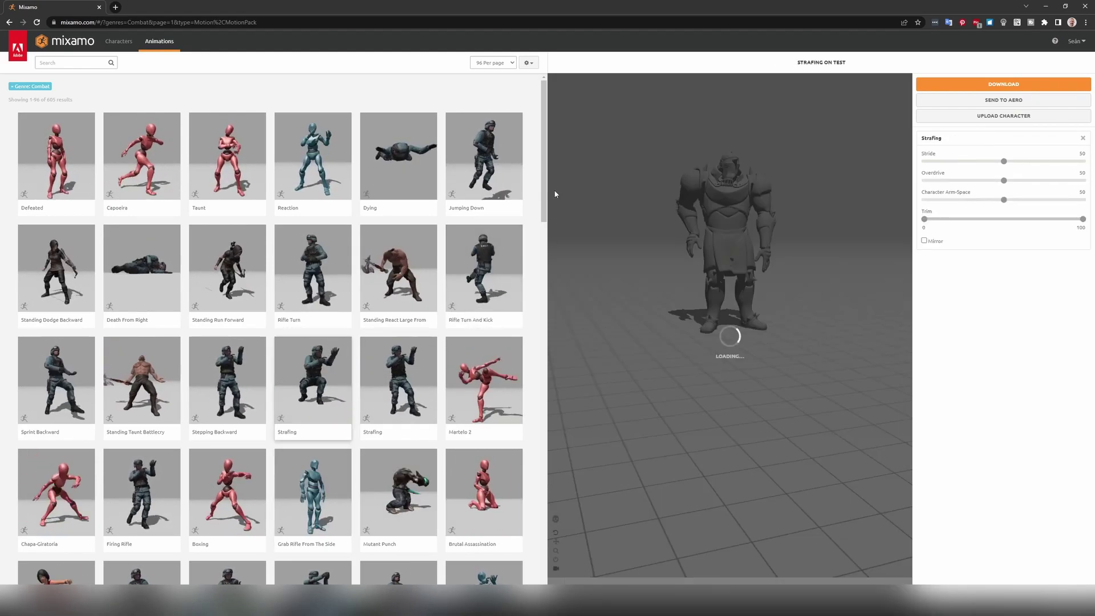
Step: Try the Punching, Shooting Arrow and Hurricane Kick animations on the character
{"action": "scroll", "coordinate": [533, 336], "scroll_direction": "down", "scroll_amount": 9}
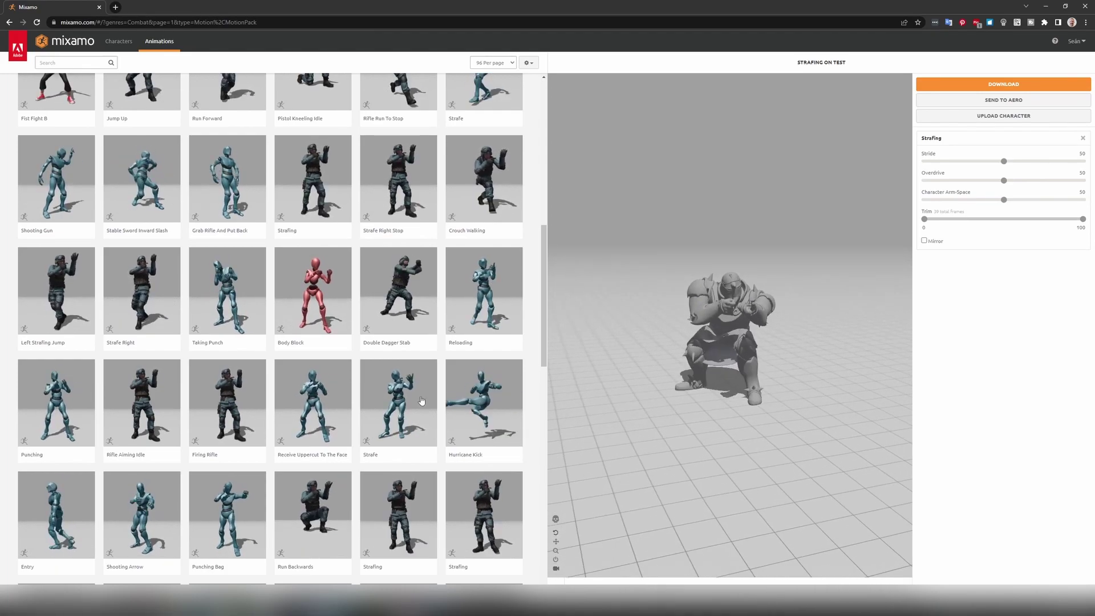
{"action": "left_click", "coordinate": [68, 398]}
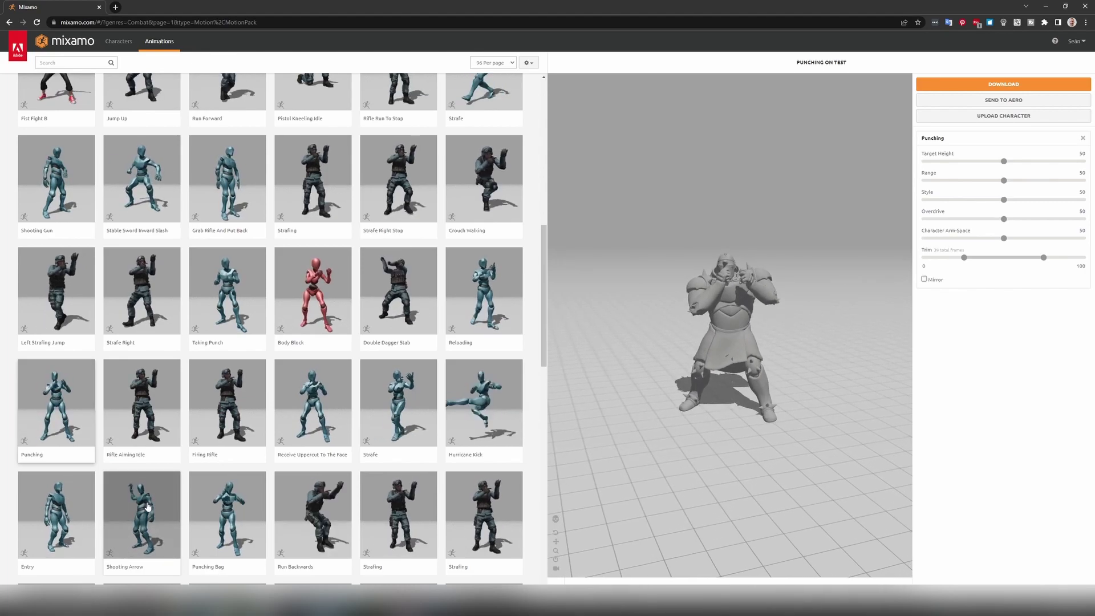
{"action": "left_click", "coordinate": [148, 506]}
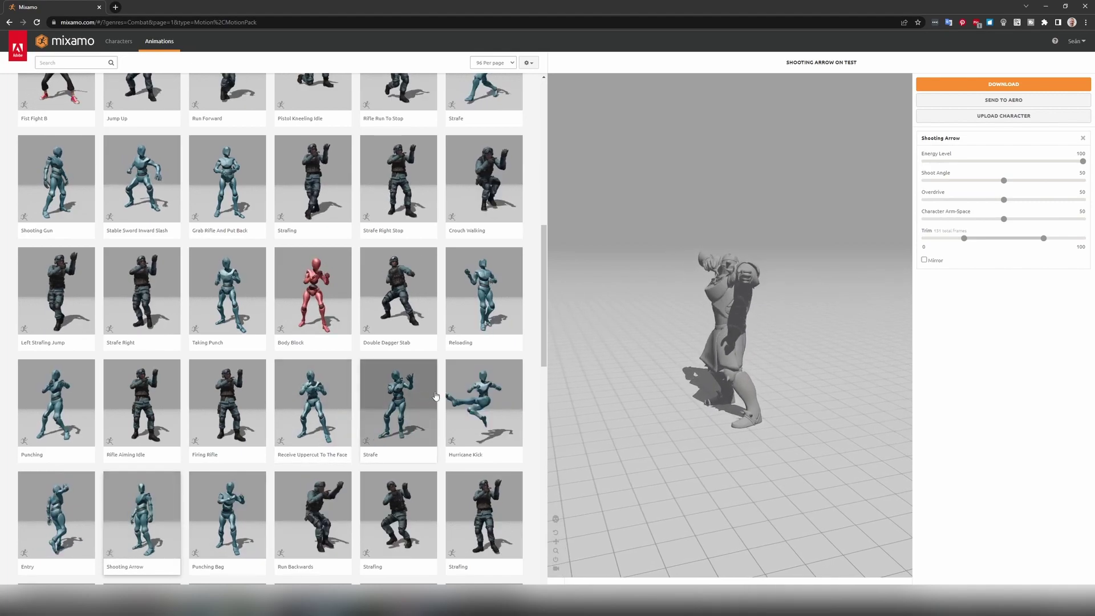
{"action": "left_click", "coordinate": [458, 401]}
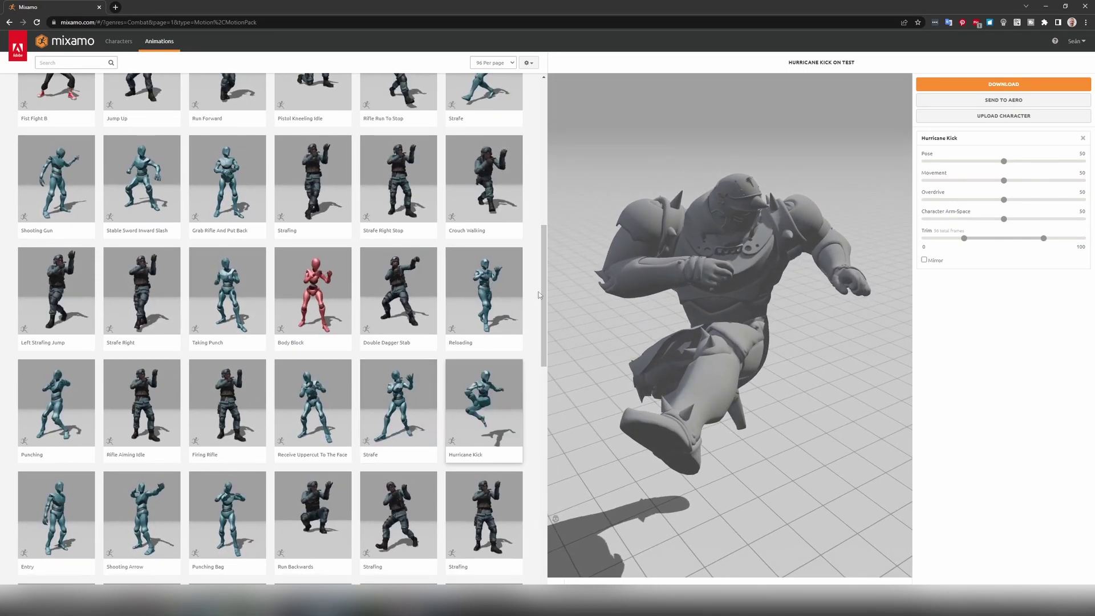
Step: Look further down the Combat animations and try Sword Fight One on the character
{"action": "left_click_drag", "start_coordinate": [538, 295], "coordinate": [542, 360]}
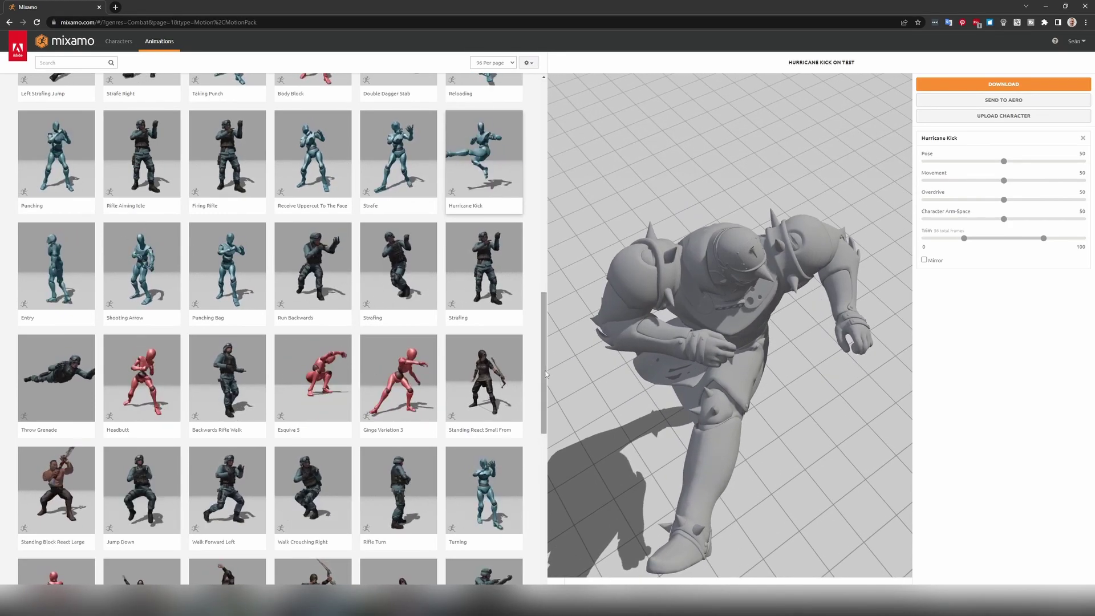
{"action": "scroll", "coordinate": [498, 430], "scroll_direction": "down", "scroll_amount": 9}
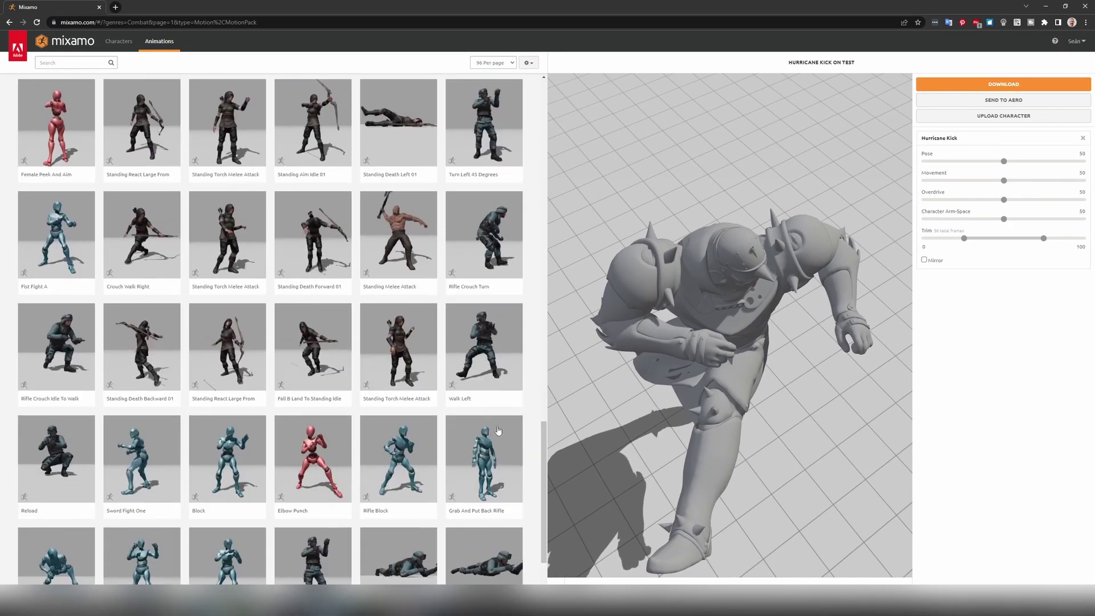
{"action": "left_click", "coordinate": [146, 447]}
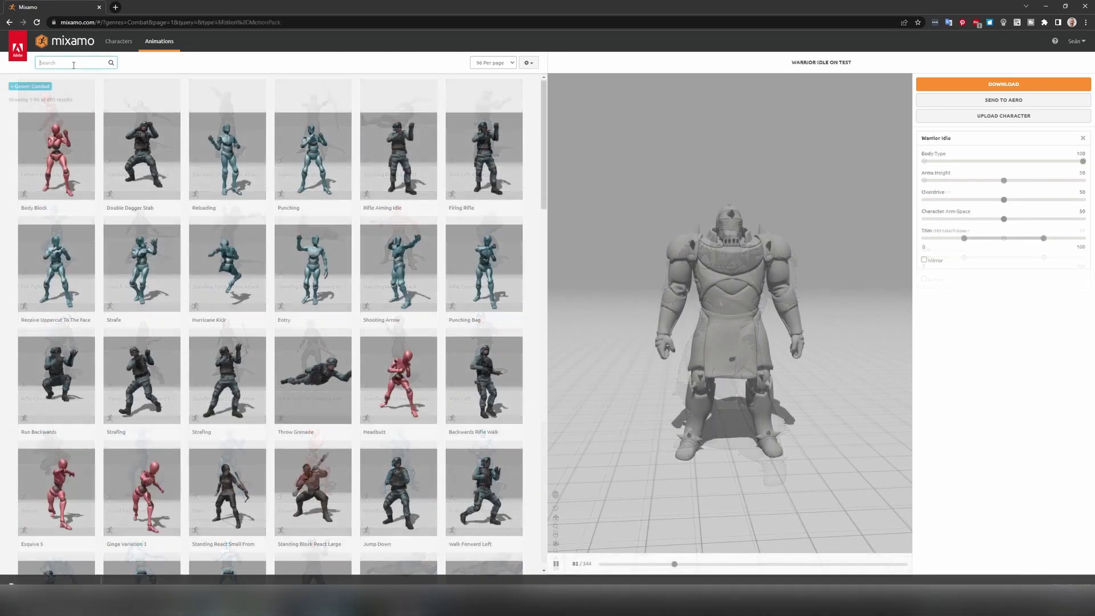
Step: Search the Combat animations for "idle" and apply Warrior Idle to the character
{"action": "type", "text": "idle"}
{"action": "key", "text": "Return"}
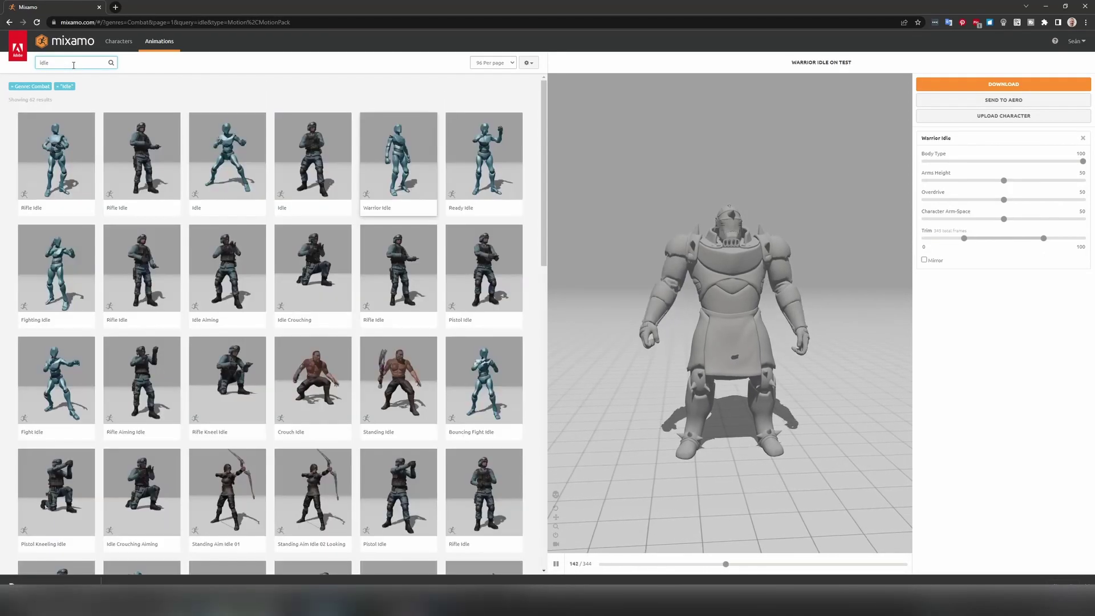
{"action": "left_click", "coordinate": [393, 157]}
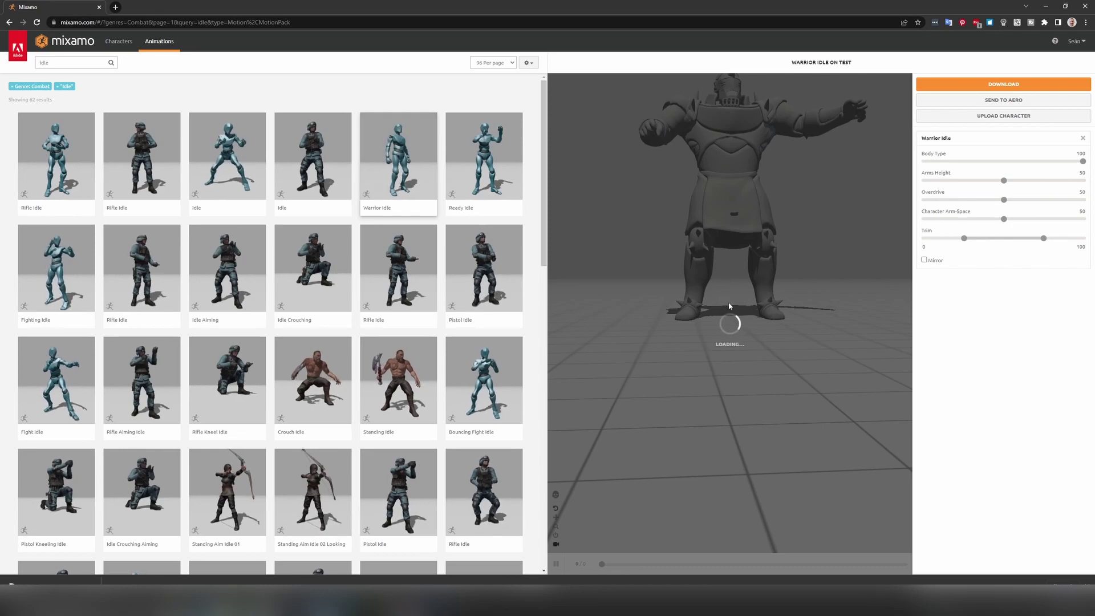
Step: Examine the Warrior Idle animation up close, pausing playback and scrubbing to frame 37
{"action": "left_click_drag", "start_coordinate": [726, 316], "coordinate": [646, 298]}
{"action": "scroll", "coordinate": [731, 389], "scroll_direction": "up", "scroll_amount": 3}
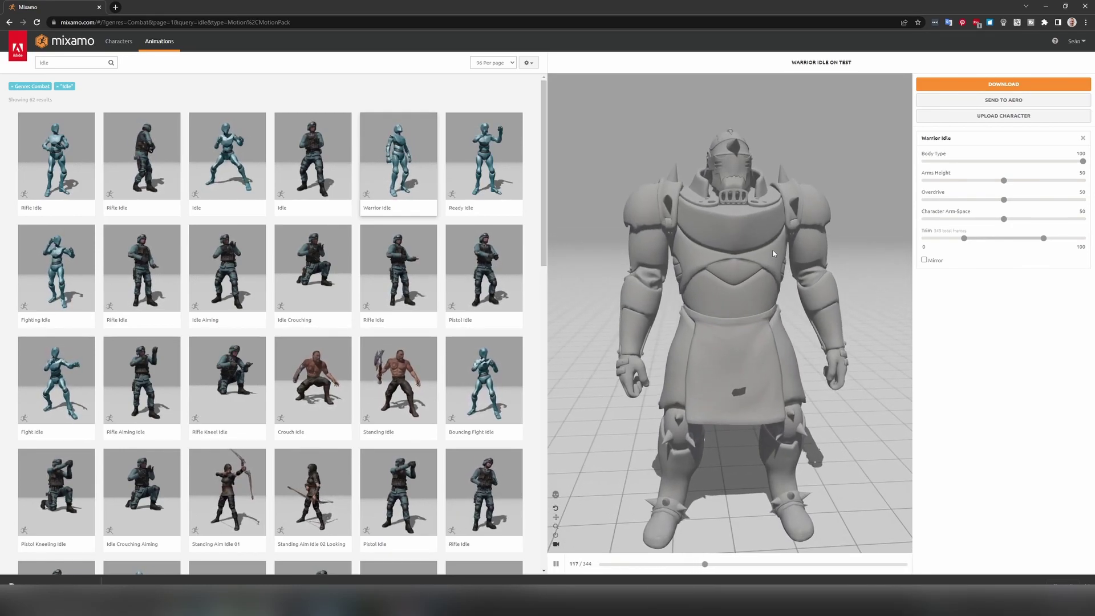
{"action": "scroll", "coordinate": [733, 197], "scroll_direction": "up", "scroll_amount": 2}
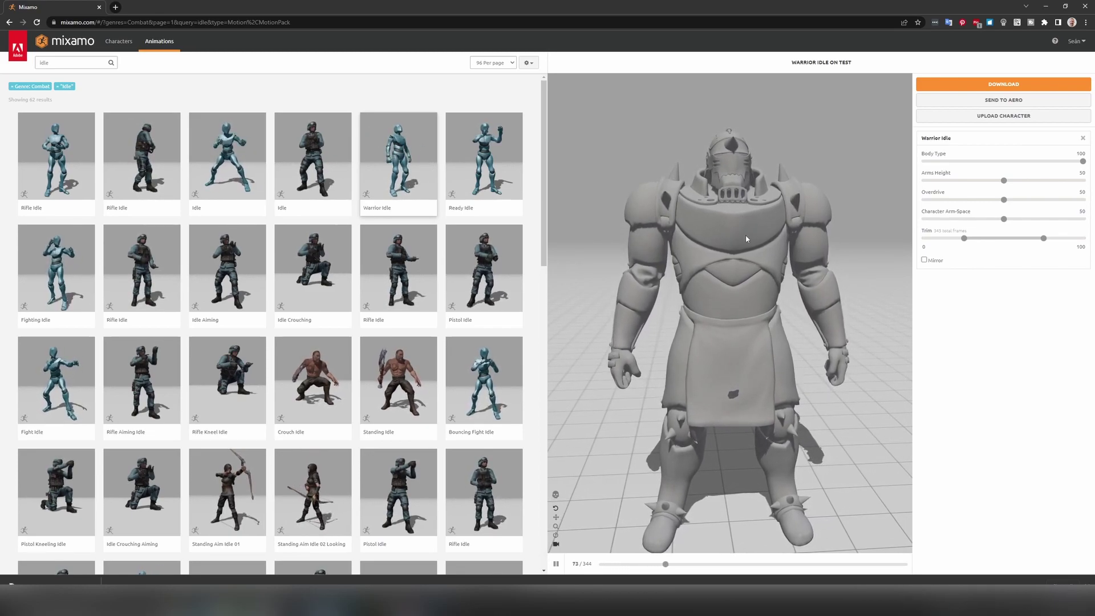
{"action": "key", "text": "space"}
{"action": "left_click_drag", "start_coordinate": [711, 565], "coordinate": [635, 565]}
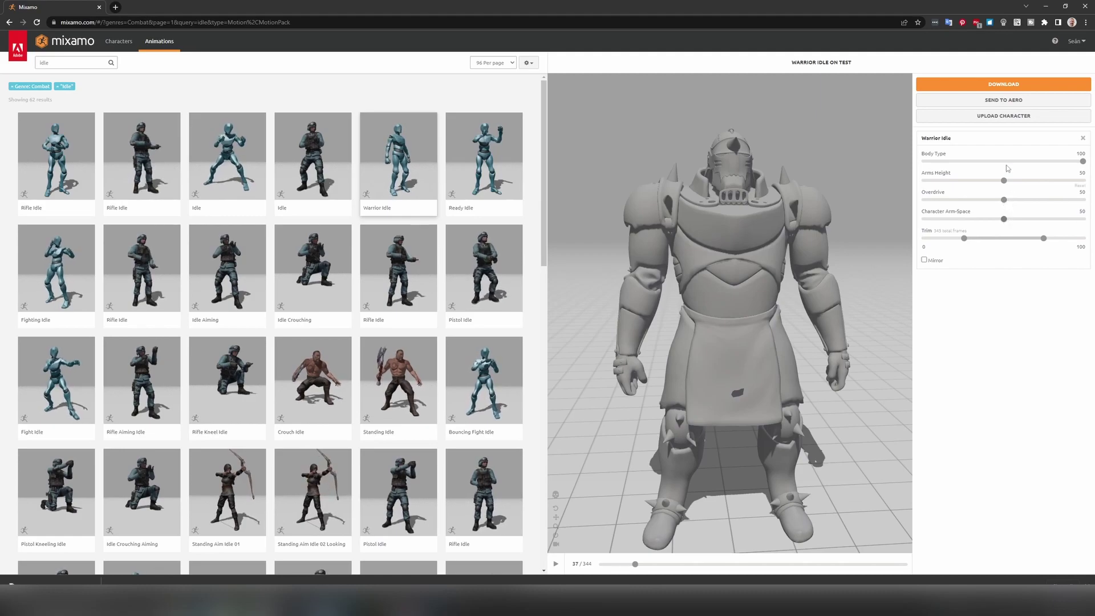
Step: Download the animated character as FBX Binary with skin, at 30 frames per second and no keyframe reduction
{"action": "left_click", "coordinate": [1005, 85]}
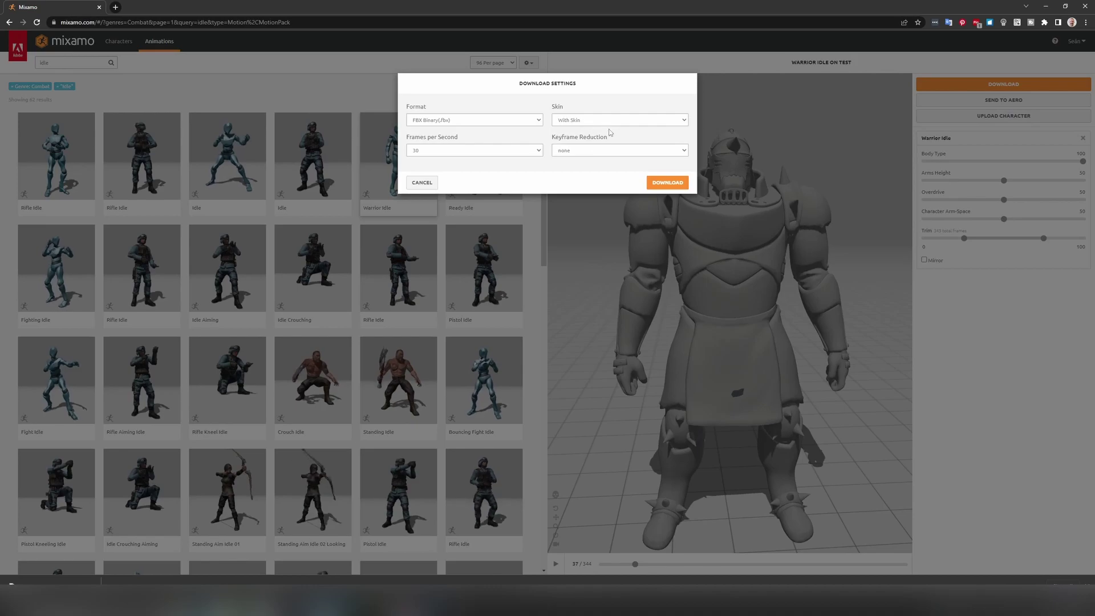
{"action": "left_click", "coordinate": [606, 121]}
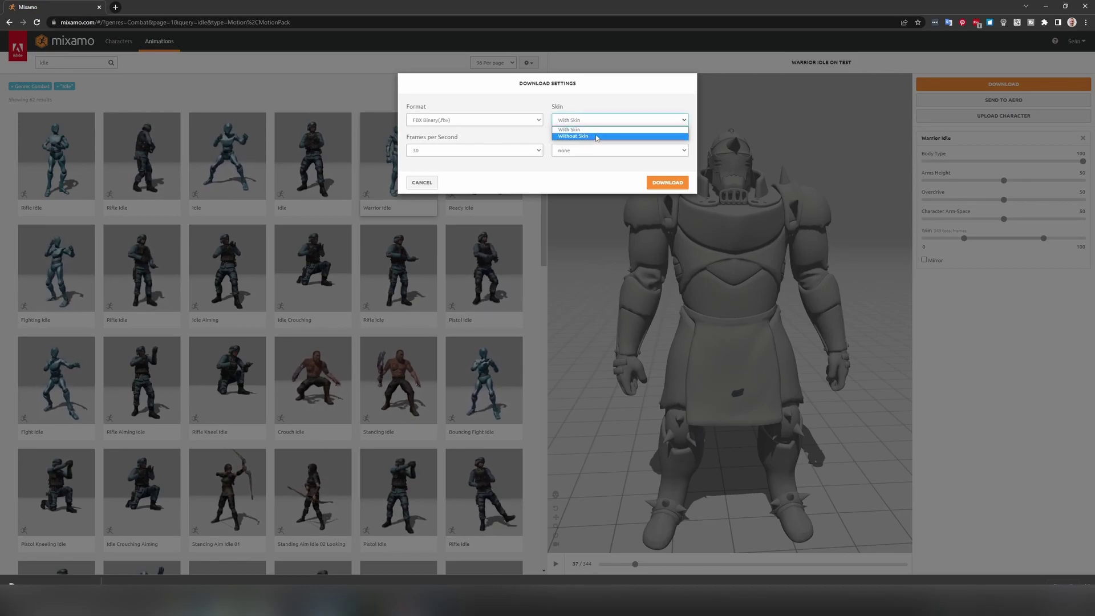
{"action": "left_click", "coordinate": [602, 129]}
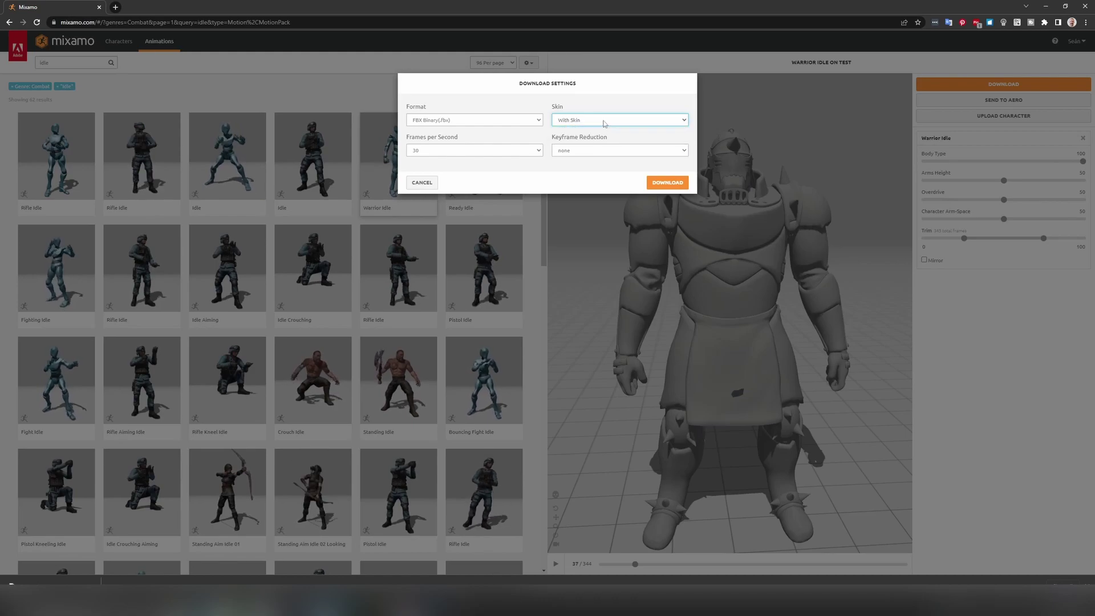
{"action": "left_click", "coordinate": [671, 183]}
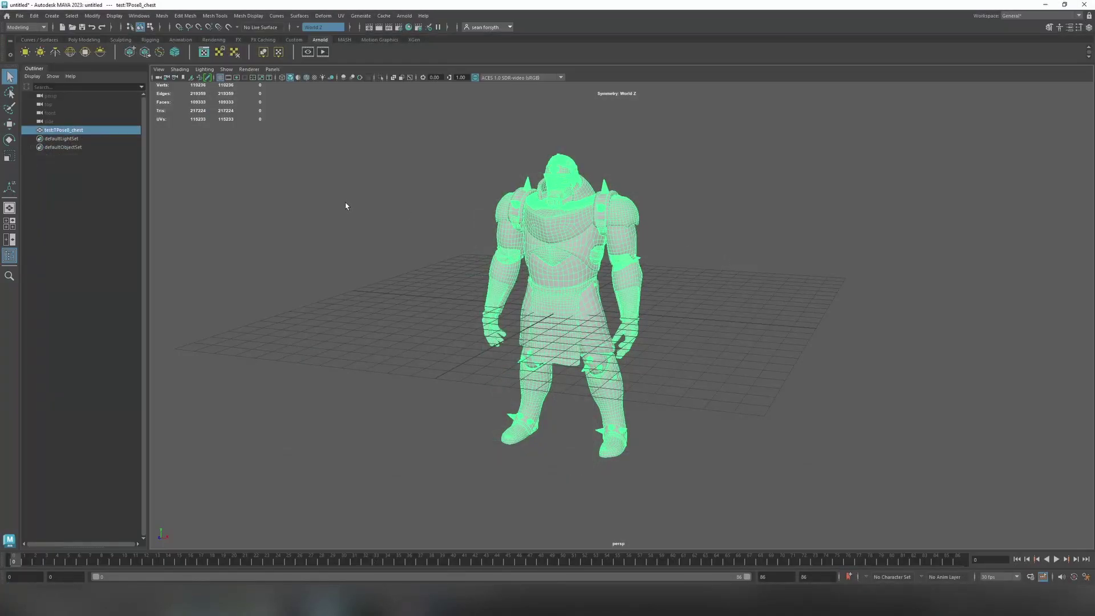
Step: In Maya, import Warrior Idle.fbx from Downloads with file content set to Add, and select the imported character mesh
{"action": "left_click", "coordinate": [19, 15]}
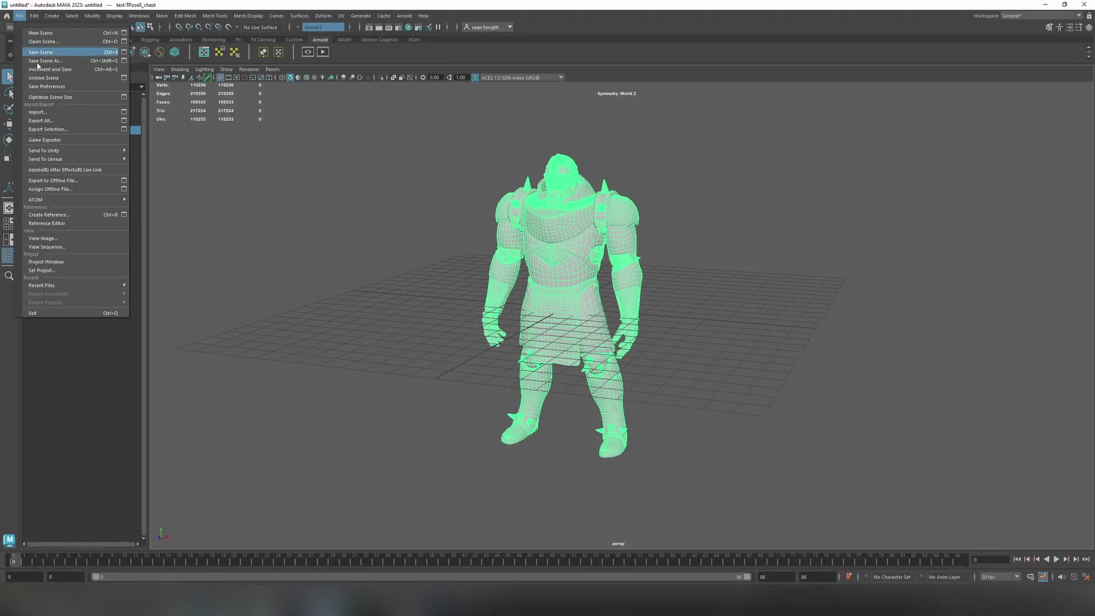
{"action": "left_click", "coordinate": [38, 113]}
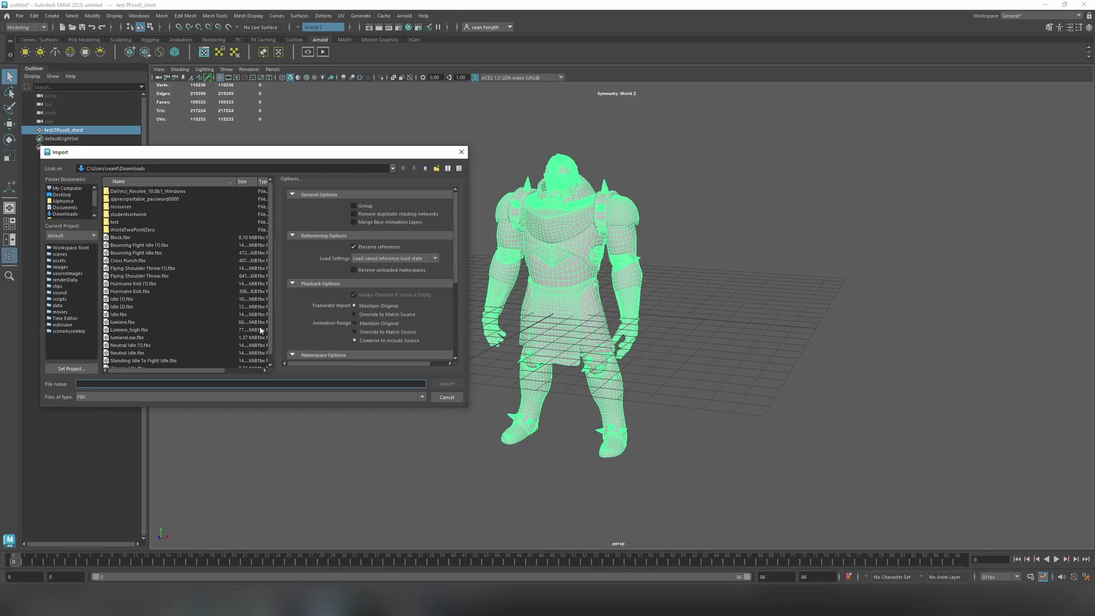
{"action": "scroll", "coordinate": [179, 353], "scroll_direction": "down", "scroll_amount": 1}
{"action": "left_click", "coordinate": [131, 360]}
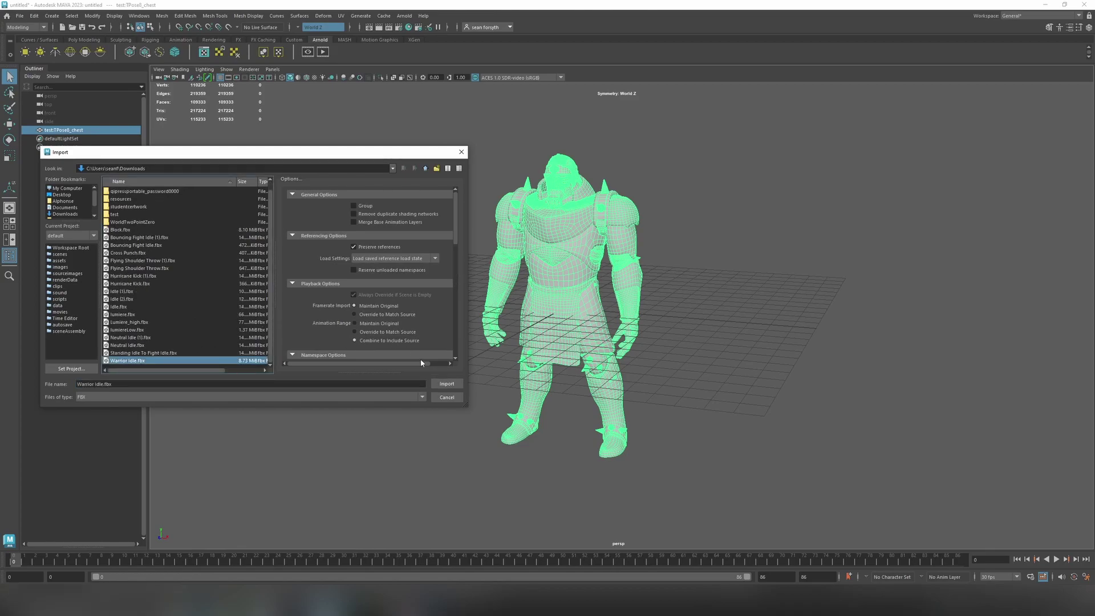
{"action": "left_click_drag", "start_coordinate": [457, 227], "coordinate": [459, 303]}
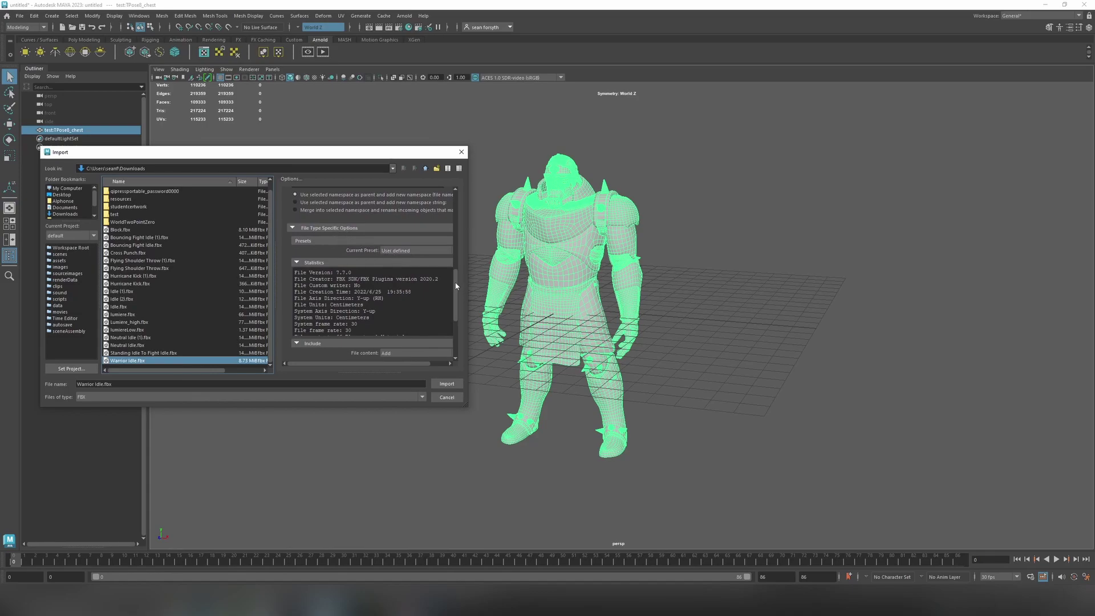
{"action": "scroll", "coordinate": [456, 285], "scroll_direction": "down", "scroll_amount": 3}
{"action": "left_click", "coordinate": [409, 281]}
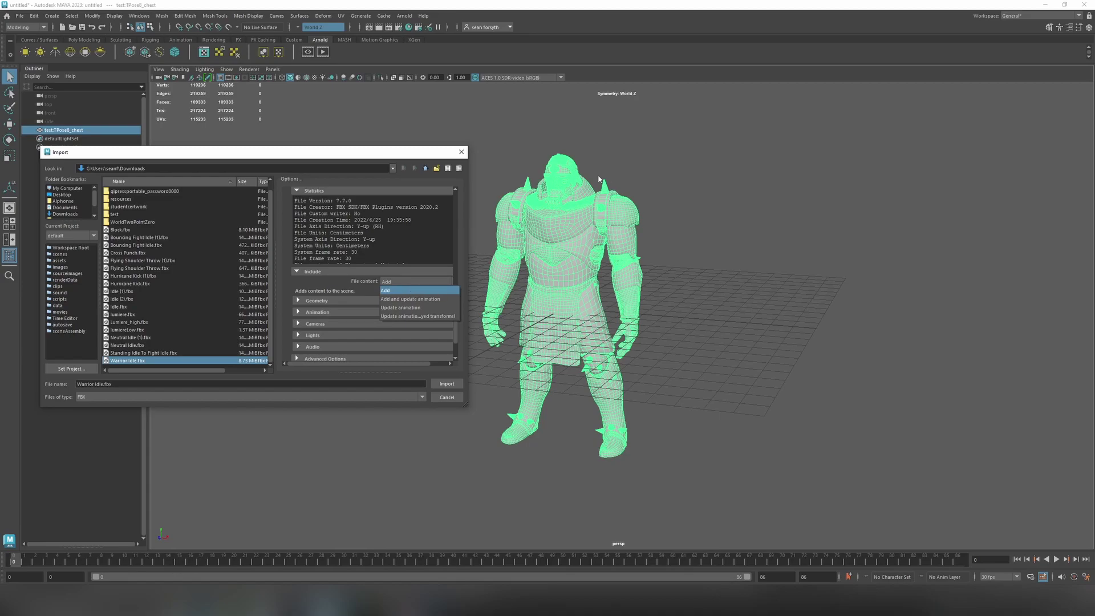
{"action": "left_click", "coordinate": [414, 291]}
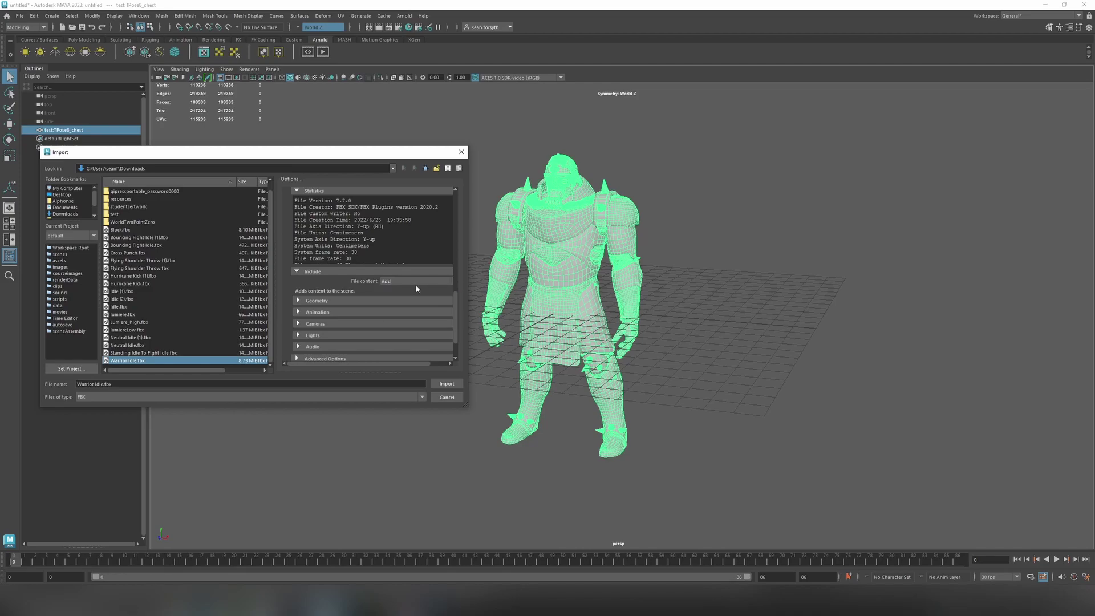
{"action": "left_click", "coordinate": [448, 385]}
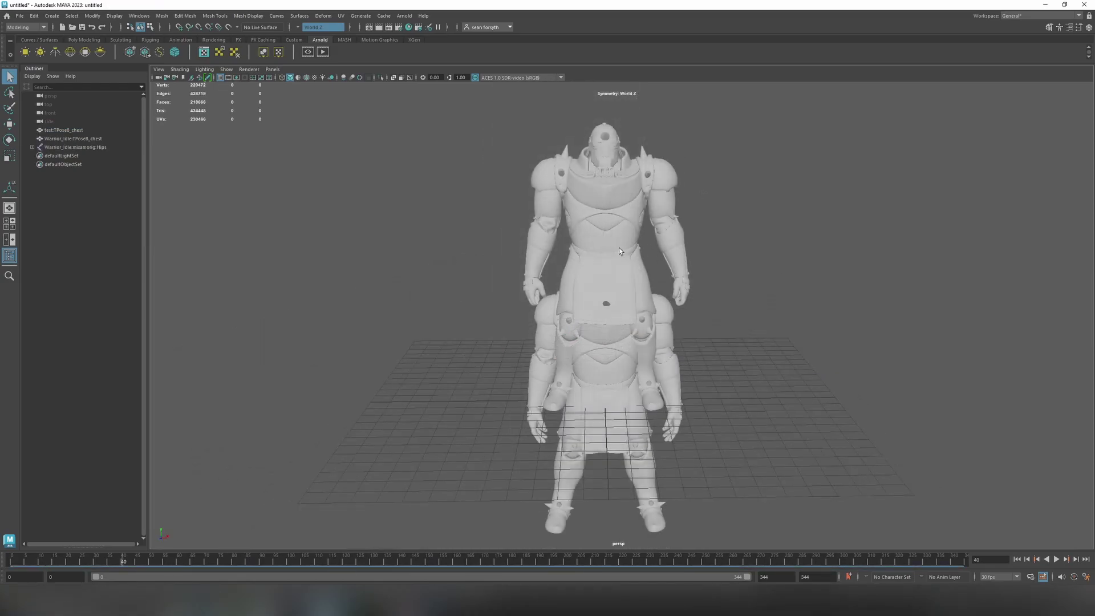
{"action": "left_click", "coordinate": [618, 247]}
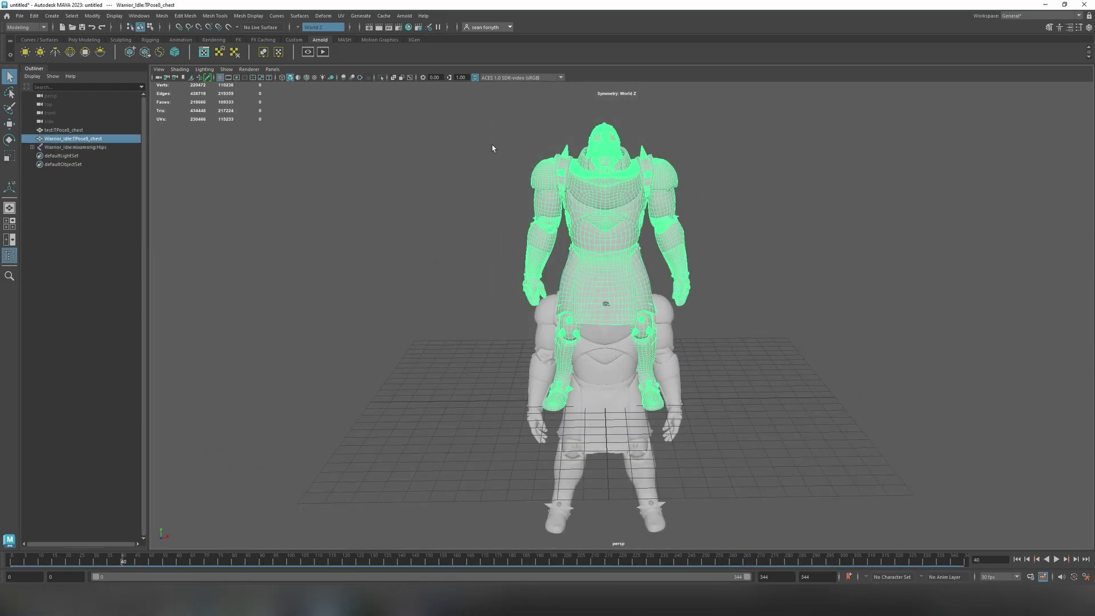
Step: Compare the UV layouts of the animated mesh and the original mesh in the UV Editor, then close it
{"action": "left_click", "coordinate": [341, 15]}
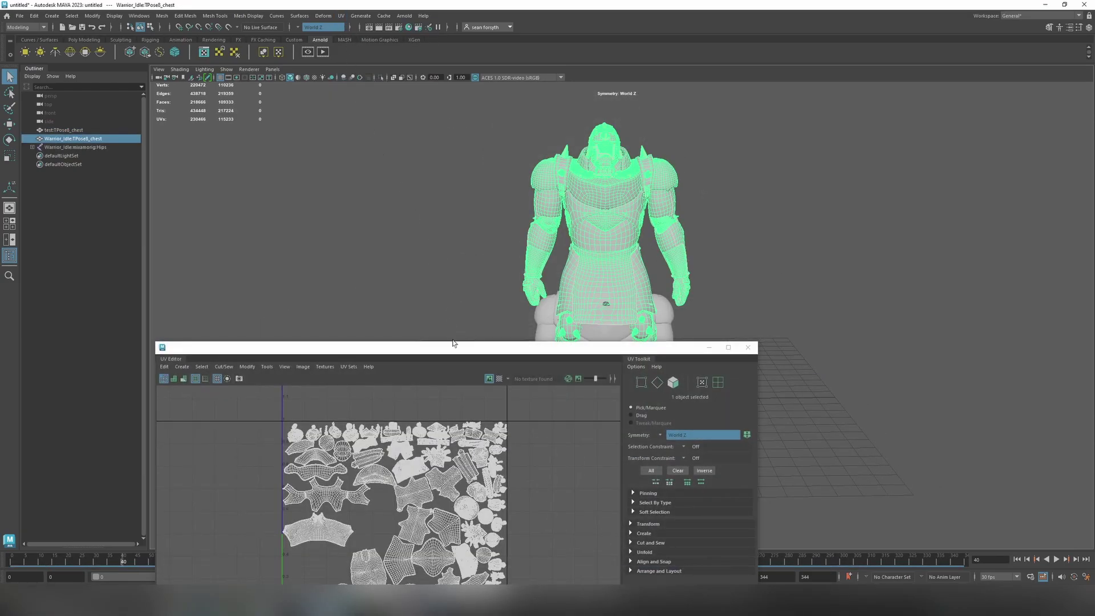
{"action": "left_click_drag", "start_coordinate": [452, 343], "coordinate": [305, 137]}
{"action": "left_click", "coordinate": [666, 320]}
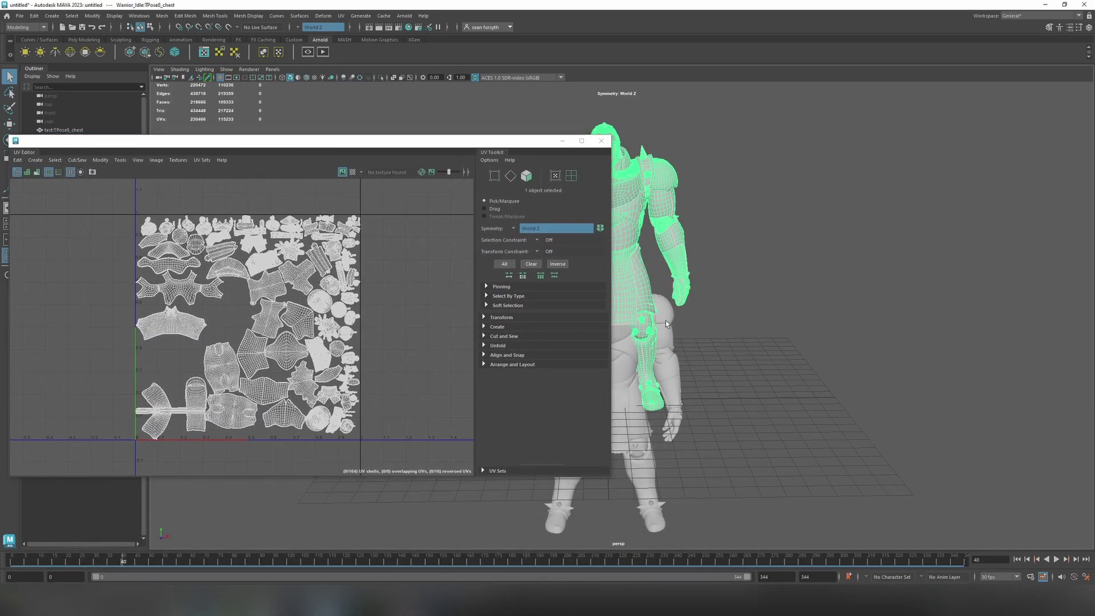
{"action": "left_click", "coordinate": [603, 141]}
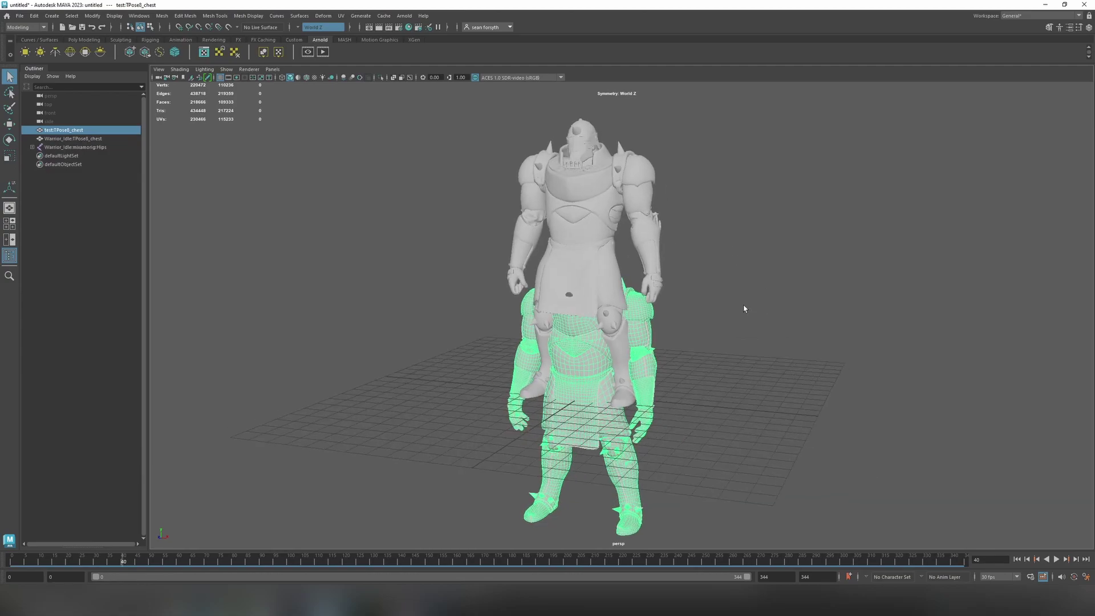
Step: Transfer only vertex positions from the Warrior_Idle mesh to the original test mesh, using UV sample space, no mirroring and closest-to-point search
{"action": "left_click", "coordinate": [598, 238]}
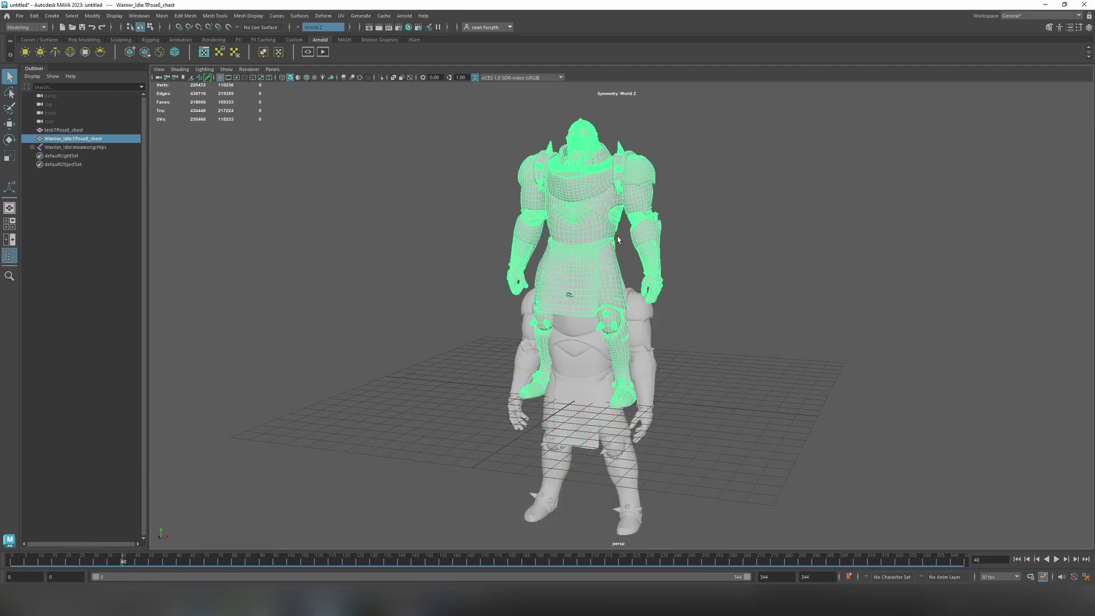
{"action": "left_click", "coordinate": [636, 312], "text": "shift"}
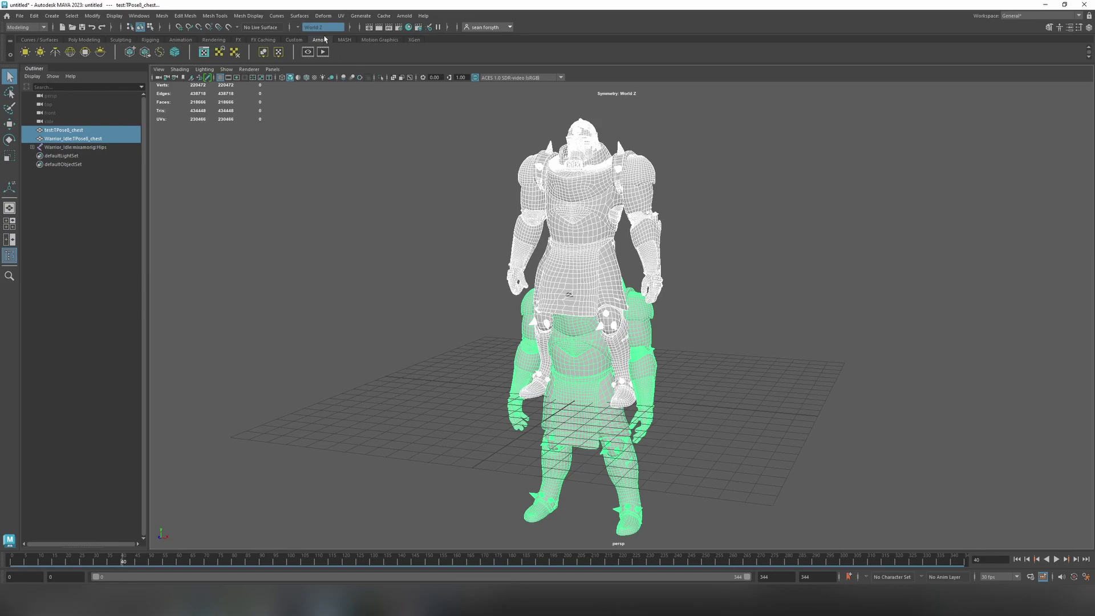
{"action": "left_click", "coordinate": [168, 16]}
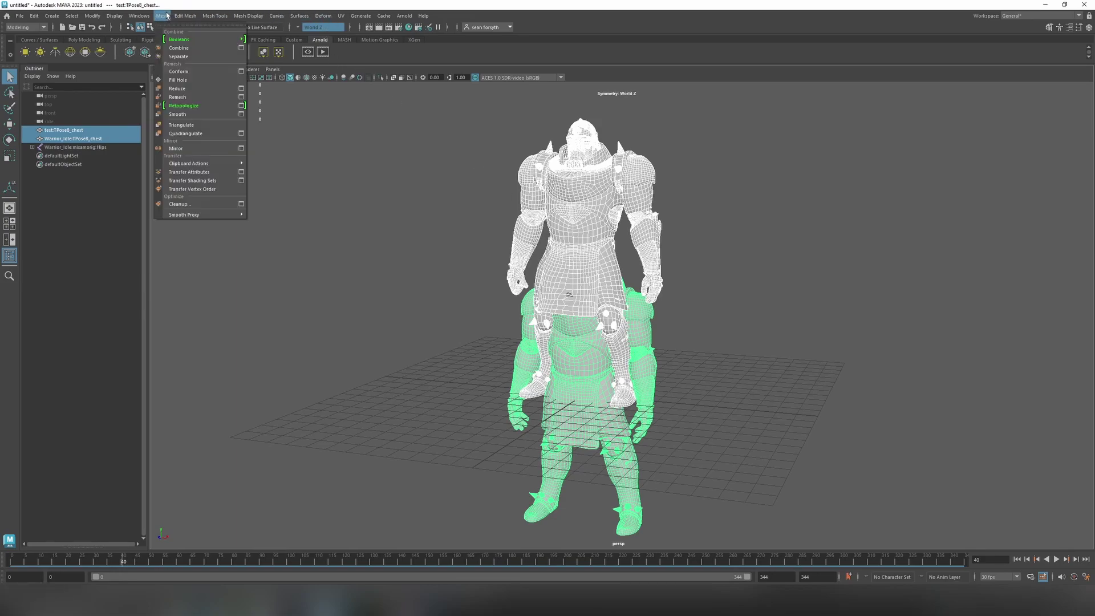
{"action": "left_click", "coordinate": [242, 173]}
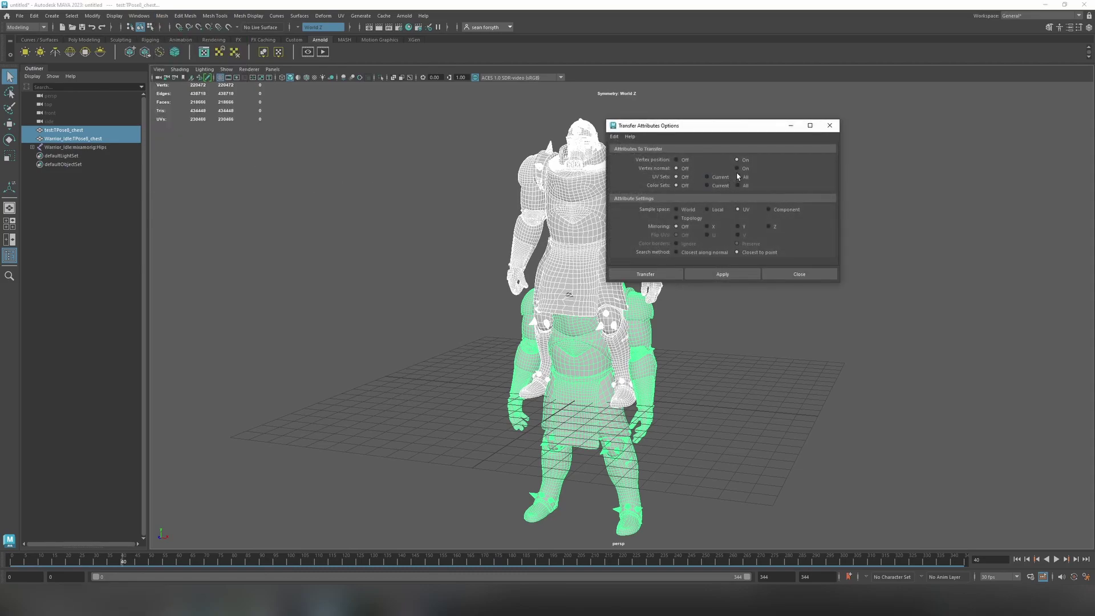
{"action": "left_click", "coordinate": [614, 136]}
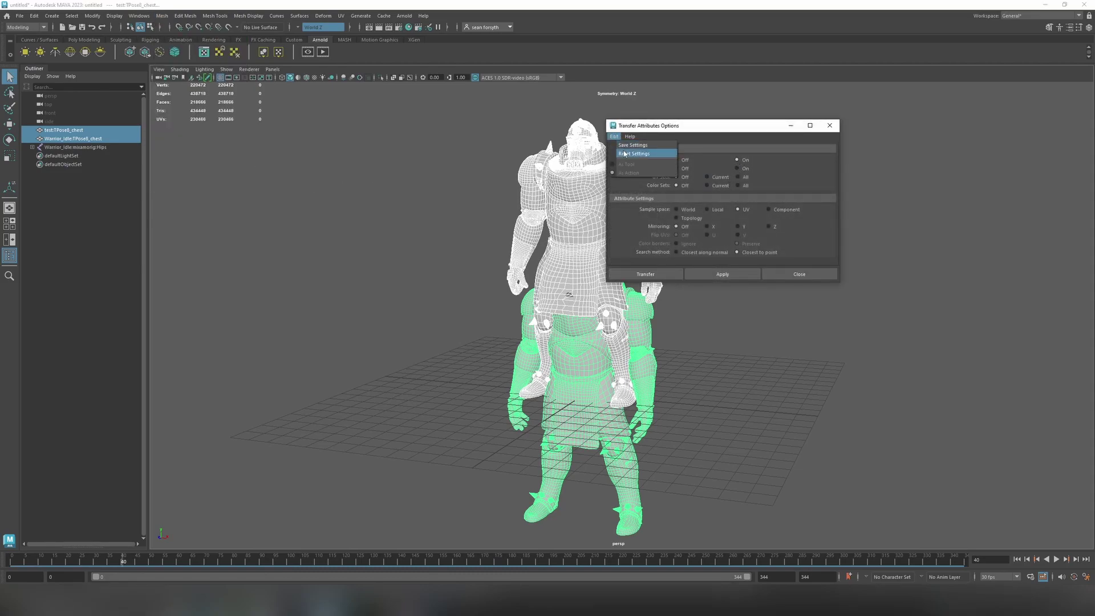
{"action": "left_click", "coordinate": [623, 152]}
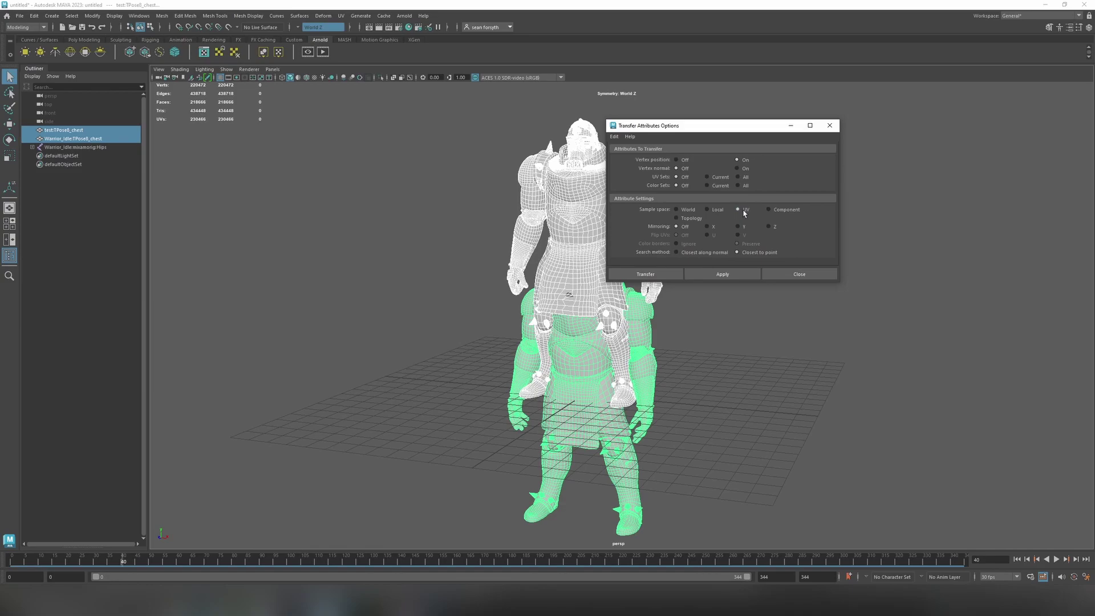
{"action": "left_click", "coordinate": [723, 275]}
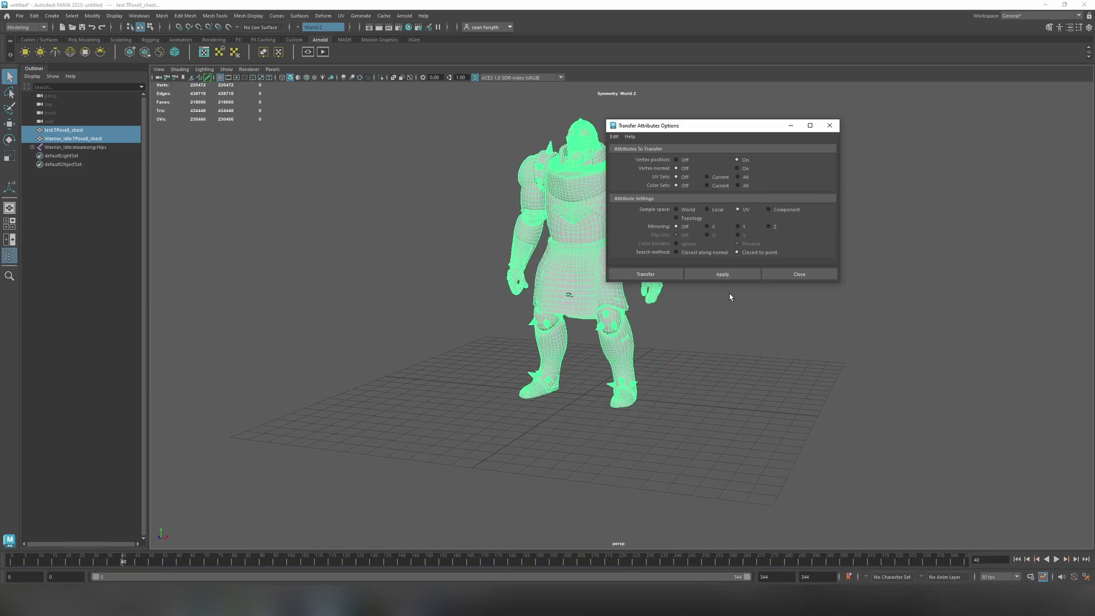
{"action": "left_click", "coordinate": [799, 275]}
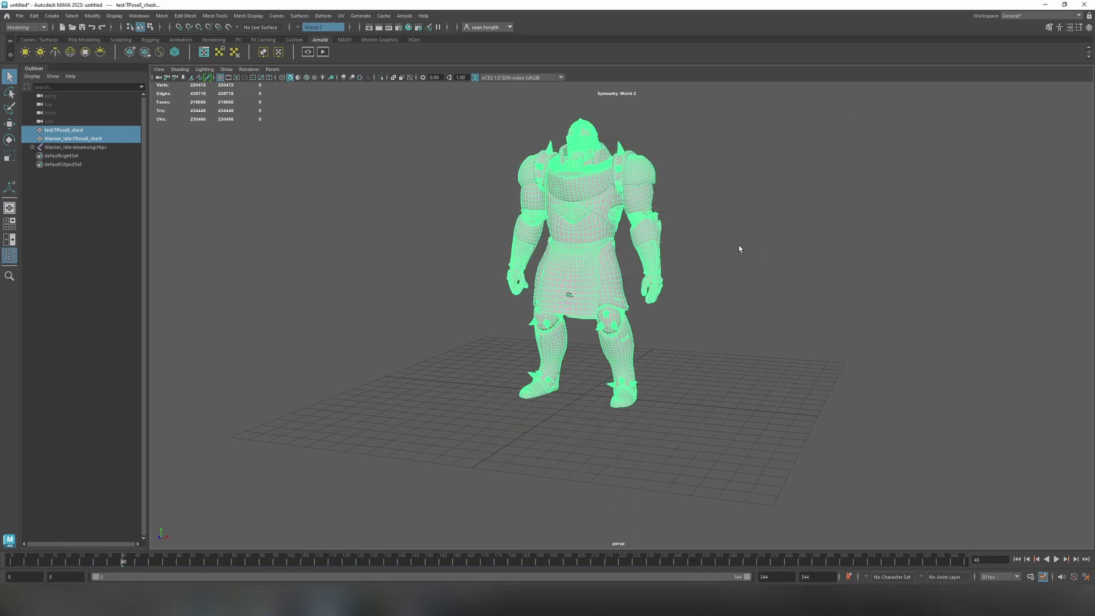
Step: Check the overlap of the Warrior_Idle and test meshes by selecting each one in turn
{"action": "left_click", "coordinate": [98, 139]}
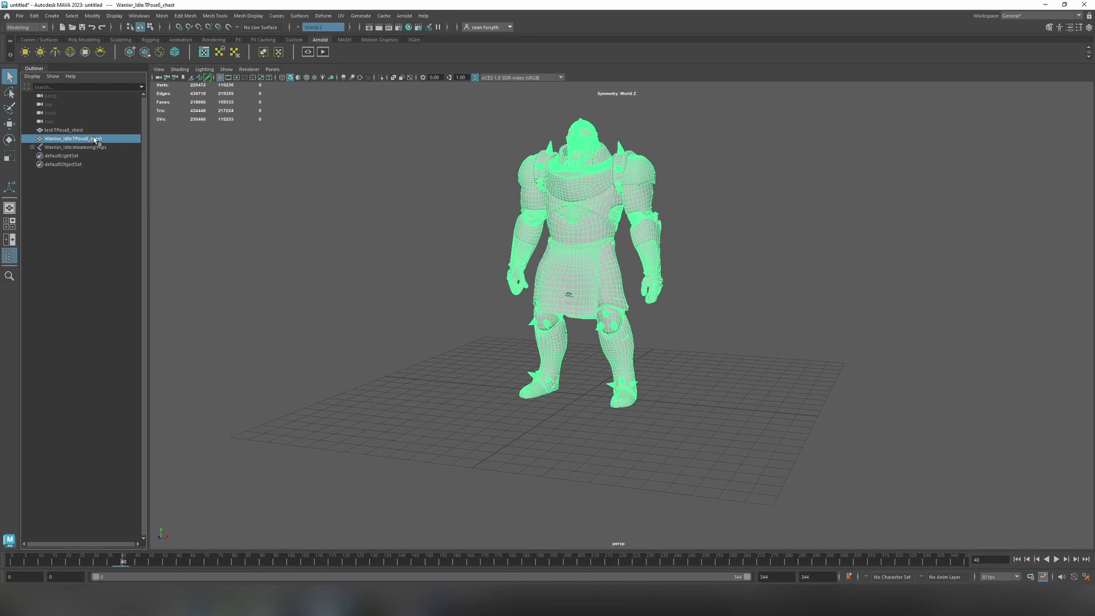
{"action": "left_click", "coordinate": [92, 130]}
{"action": "left_click", "coordinate": [94, 139]}
{"action": "left_click", "coordinate": [93, 131]}
{"action": "left_click", "coordinate": [94, 139]}
Step: Export only the test mesh as OBJ into the Alphonse project folder, overwriting pose.obj
{"action": "left_click", "coordinate": [91, 130]}
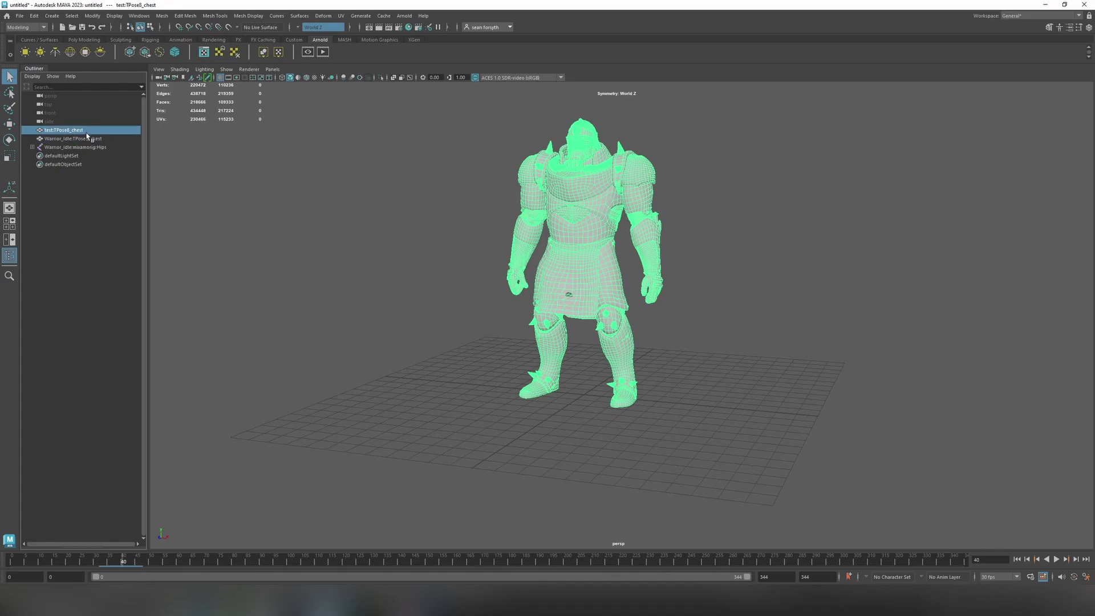
{"action": "left_click", "coordinate": [20, 15]}
{"action": "left_click", "coordinate": [50, 130]}
{"action": "left_click", "coordinate": [213, 398]}
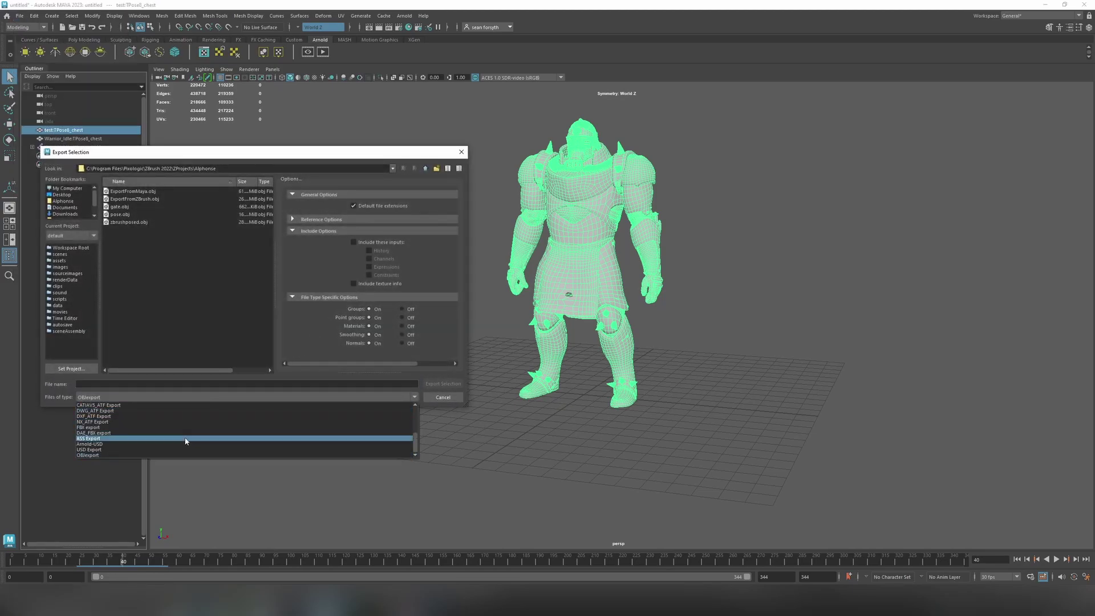
{"action": "left_click", "coordinate": [176, 455]}
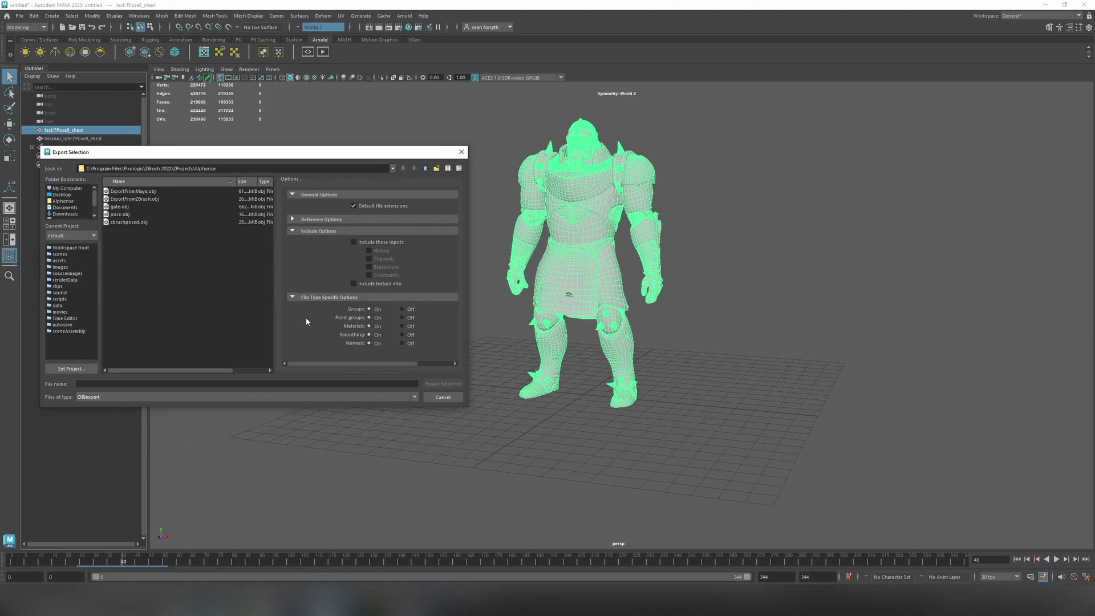
{"action": "double_click", "coordinate": [138, 215]}
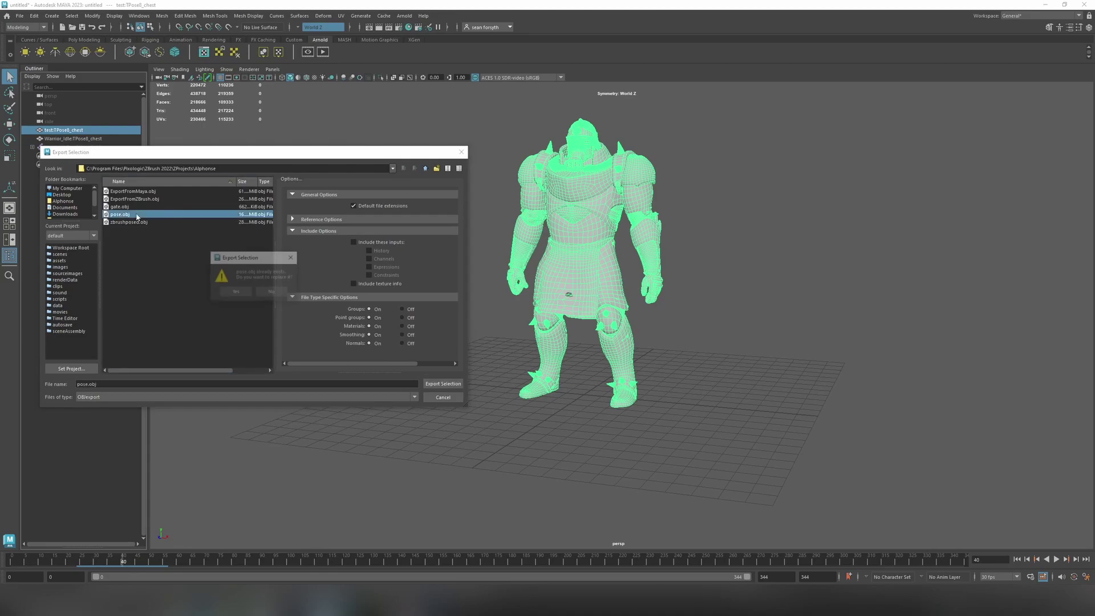
{"action": "left_click", "coordinate": [234, 293]}
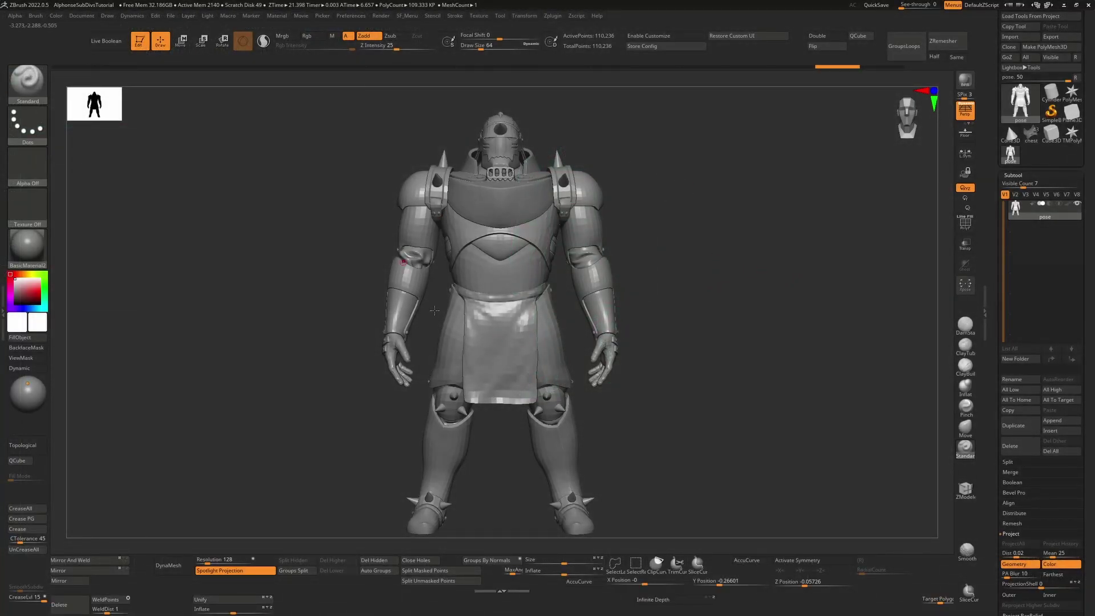
Step: Switch to ZBrush, import pose.obj onto the current pose mesh, and frame the character
{"action": "left_click_drag", "start_coordinate": [713, 253], "coordinate": [736, 240]}
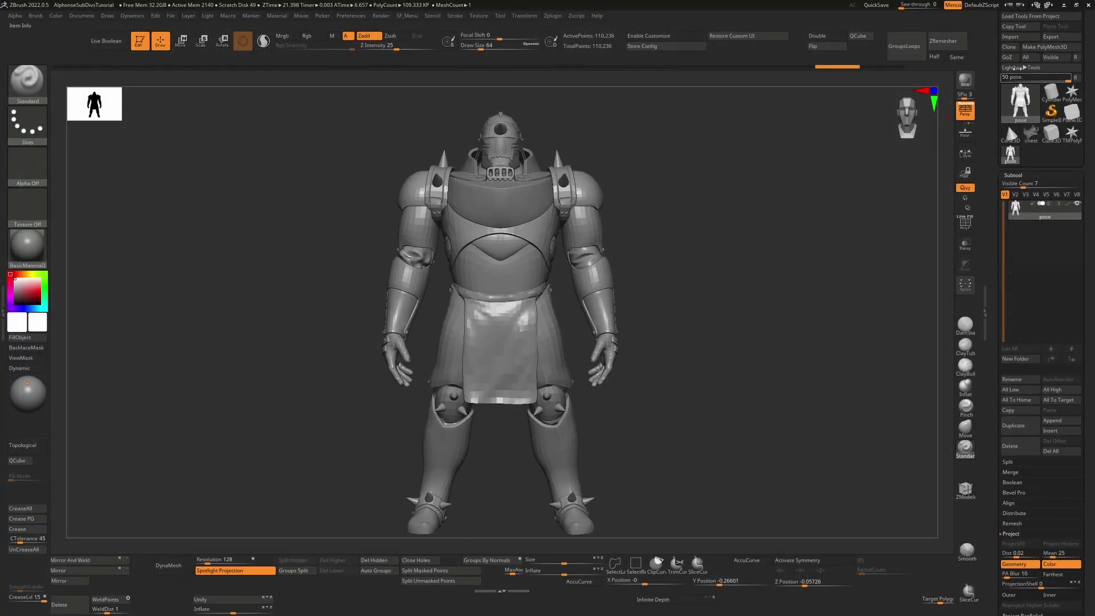
{"action": "left_click", "coordinate": [1011, 36]}
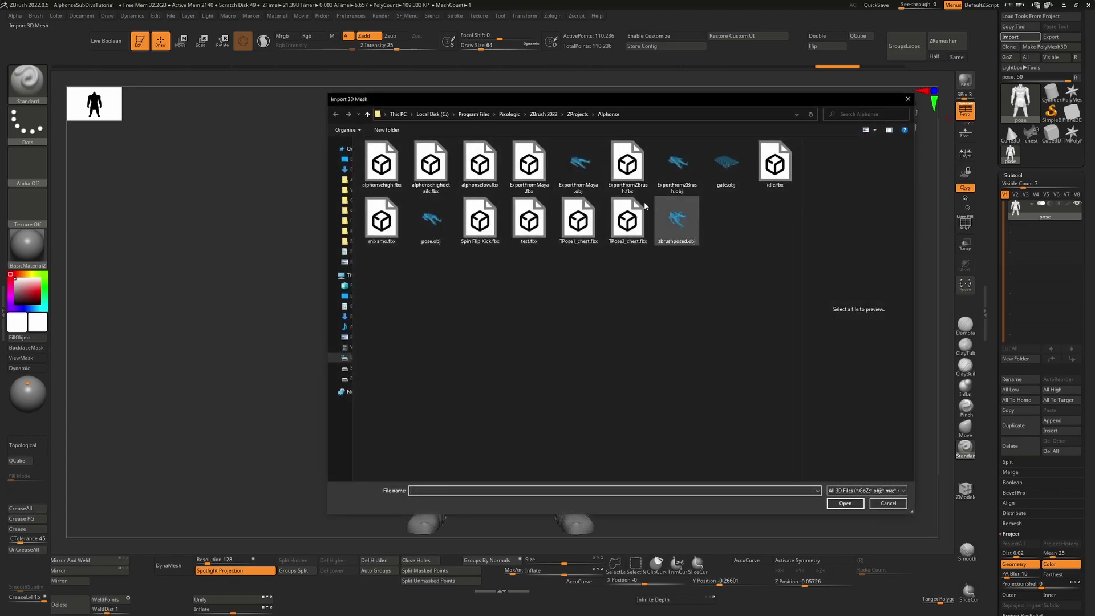
{"action": "double_click", "coordinate": [435, 222]}
{"action": "key", "text": "f"}
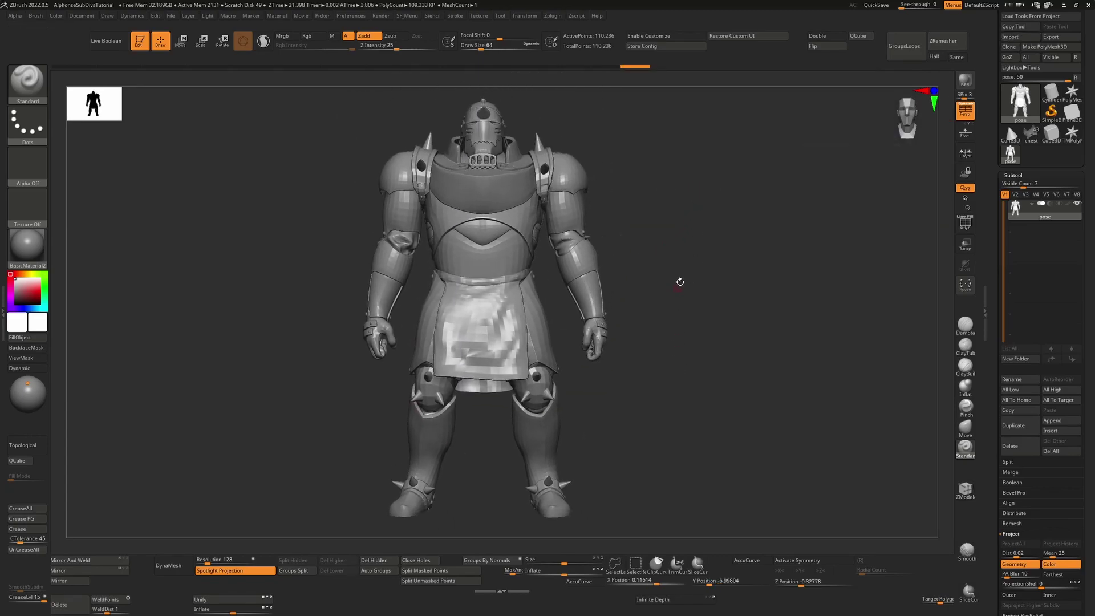
{"action": "mouse_move", "coordinate": [682, 283]}
{"action": "left_mouse_down"}
{"action": "mouse_move", "coordinate": [780, 292]}
{"action": "mouse_move", "coordinate": [806, 276]}
{"action": "mouse_move", "coordinate": [743, 281]}
{"action": "left_mouse_up"}
Step: Transfer the pose to the subtools with Transpose Master's TPose|SubT, creating a new layer per subtool and declining the UV transfer
{"action": "left_click", "coordinate": [553, 16]}
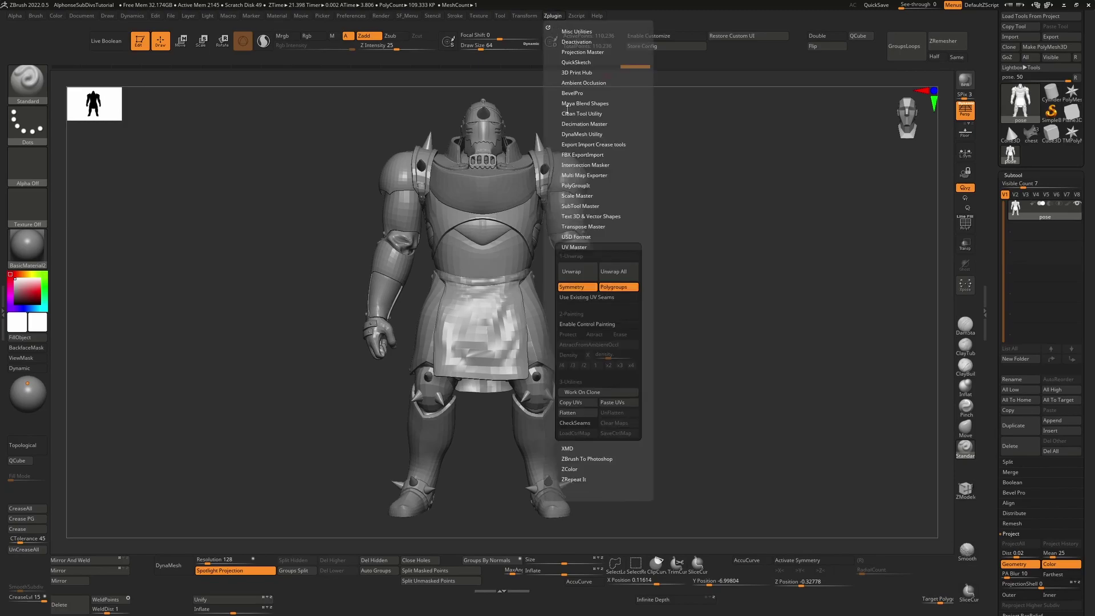
{"action": "left_click", "coordinate": [581, 247]}
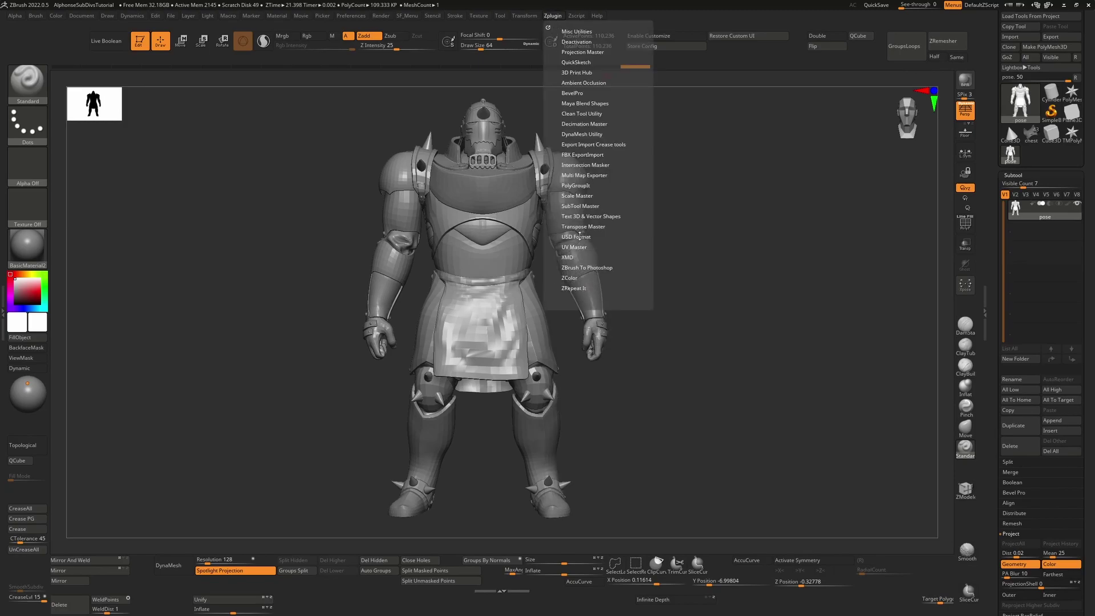
{"action": "left_click", "coordinate": [581, 227]}
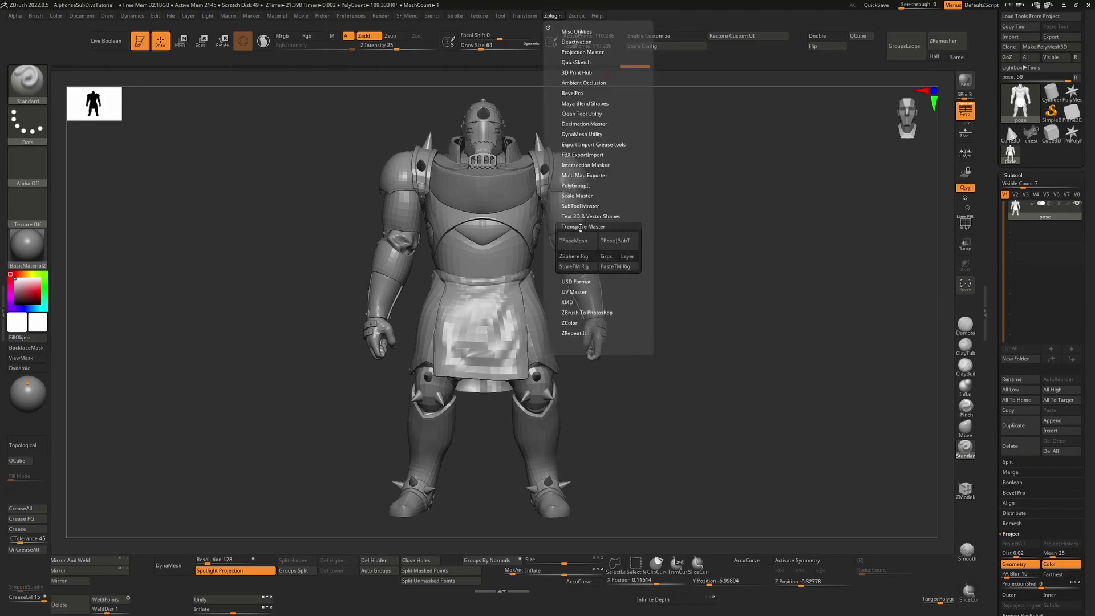
{"action": "left_click", "coordinate": [630, 257]}
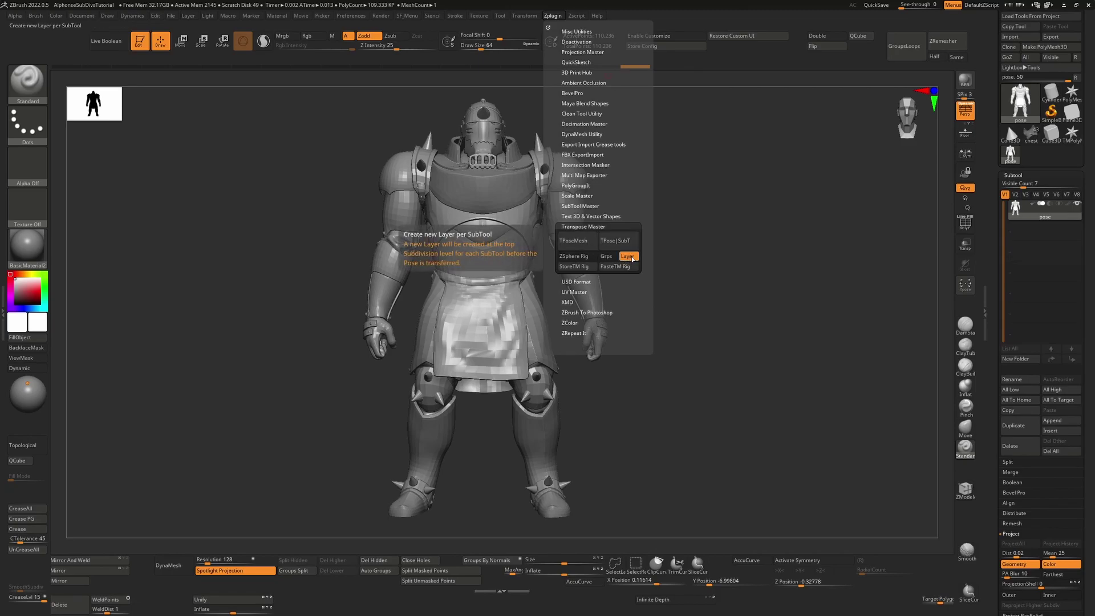
{"action": "left_click", "coordinate": [620, 244]}
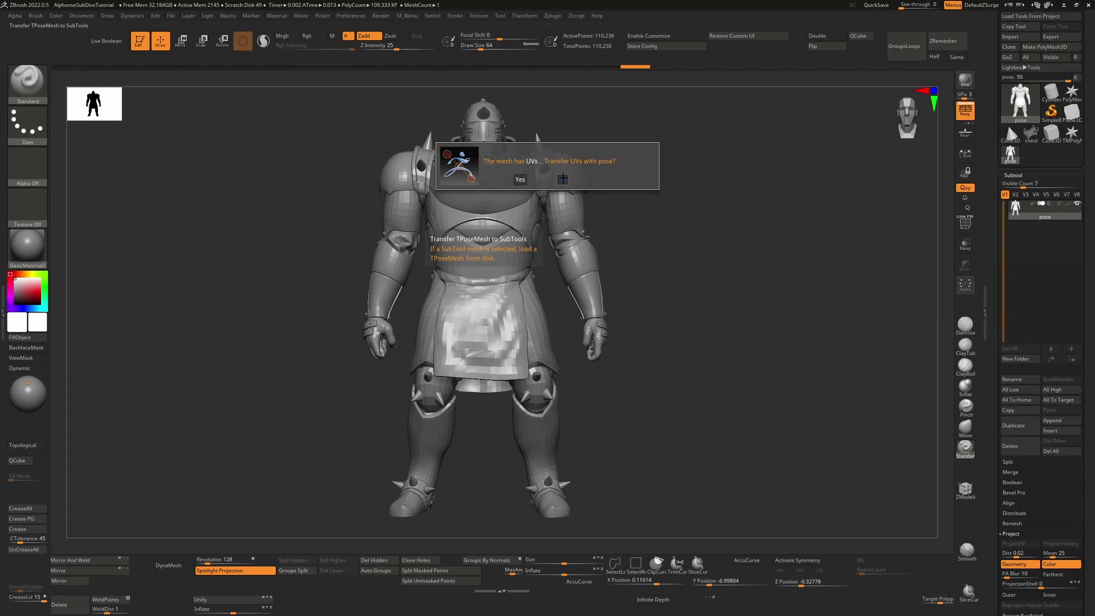
{"action": "left_click", "coordinate": [562, 179]}
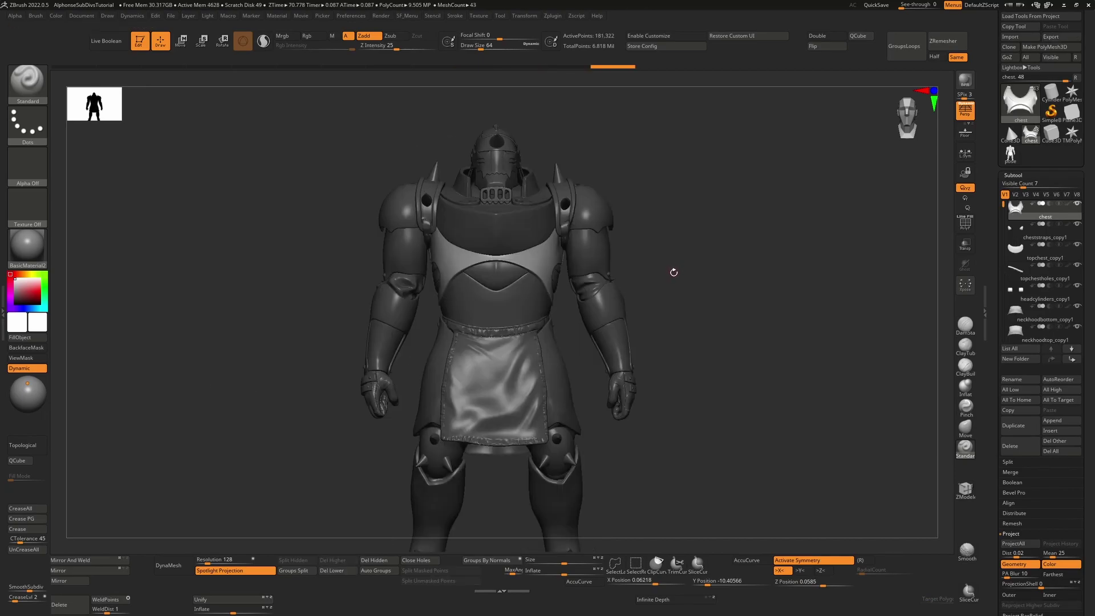
Step: Select the shoulderspikes subtool and hide its Untitled Layer 1 pose layer
{"action": "mouse_move", "coordinate": [677, 232]}
{"action": "left_mouse_down", "text": "alt"}
{"action": "mouse_move", "coordinate": [679, 253]}
{"action": "mouse_move", "coordinate": [694, 238]}
{"action": "mouse_move", "coordinate": [775, 234]}
{"action": "mouse_move", "coordinate": [737, 241]}
{"action": "mouse_move", "coordinate": [736, 262]}
{"action": "mouse_move", "coordinate": [662, 240]}
{"action": "left_mouse_up", "text": "alt"}
{"action": "left_click", "coordinate": [576, 242], "text": "alt"}
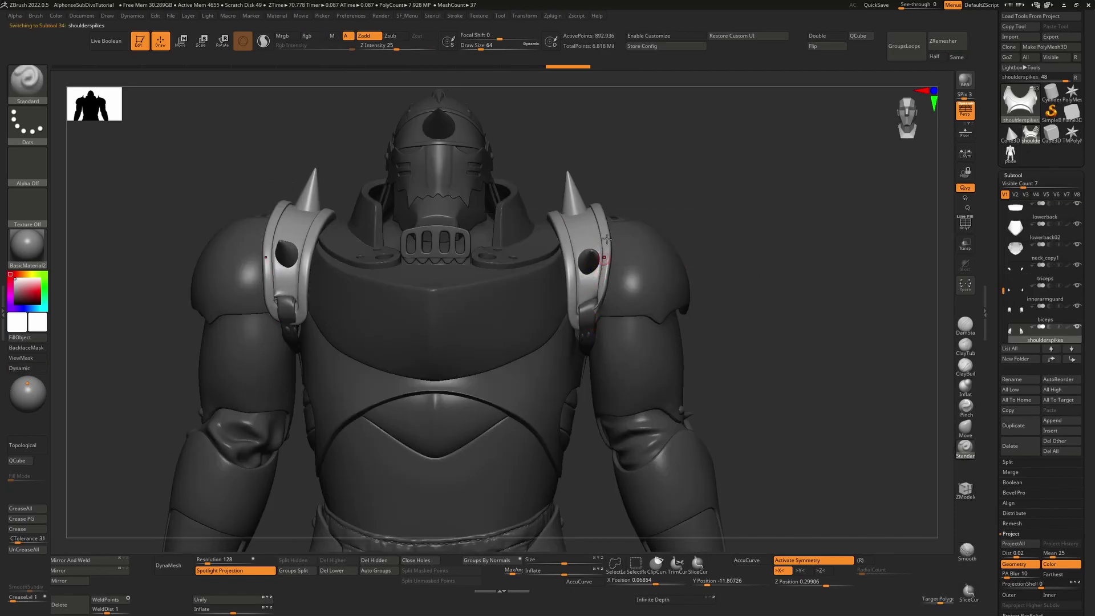
{"action": "mouse_move", "coordinate": [776, 247]}
{"action": "left_mouse_down"}
{"action": "mouse_move", "coordinate": [751, 258]}
{"action": "mouse_move", "coordinate": [770, 259]}
{"action": "mouse_move", "coordinate": [767, 277]}
{"action": "left_mouse_up"}
{"action": "left_click_drag", "start_coordinate": [1092, 497], "coordinate": [1090, 433]}
{"action": "left_click", "coordinate": [1017, 515]}
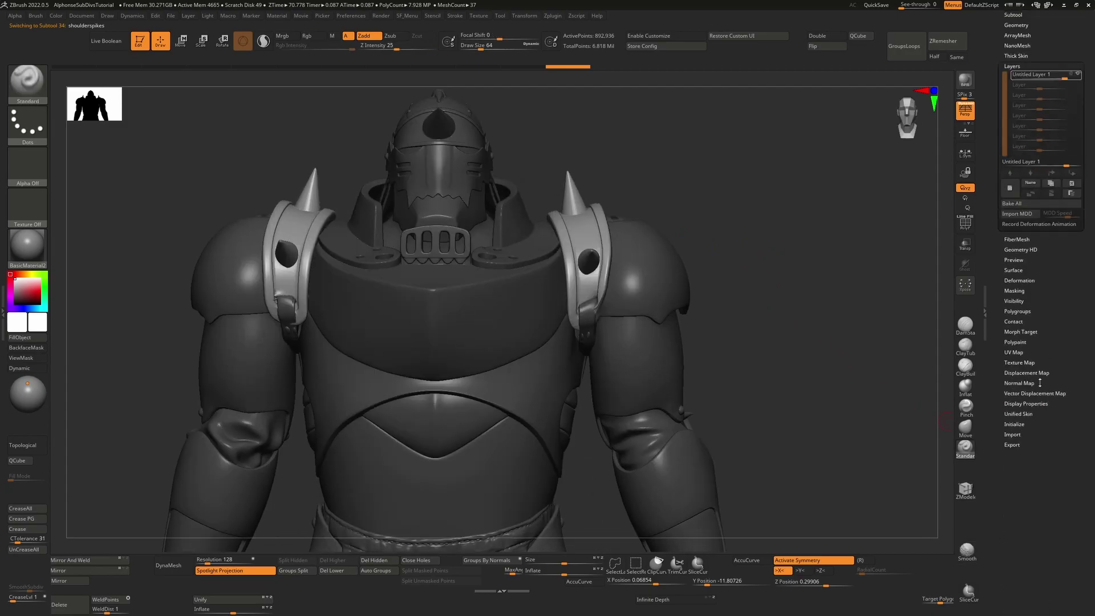
{"action": "left_click", "coordinate": [1078, 74]}
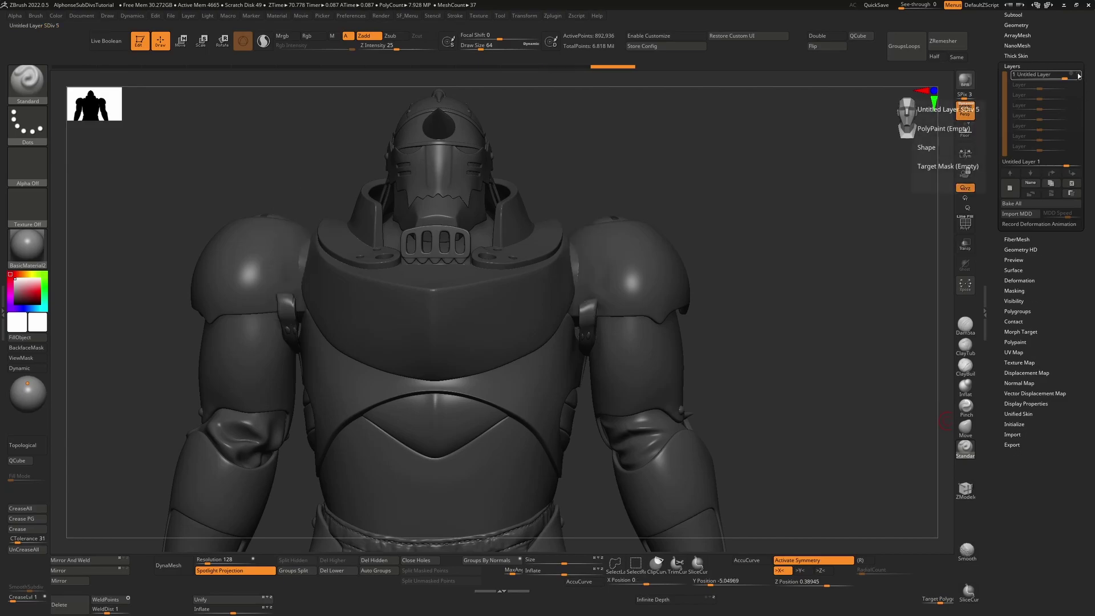
Step: Move the shoulderspikes subtool with the gizmo from hip height up onto the shoulders, checking its fit from the side and front
{"action": "left_click_drag", "start_coordinate": [791, 314], "coordinate": [653, 280], "text": "alt"}
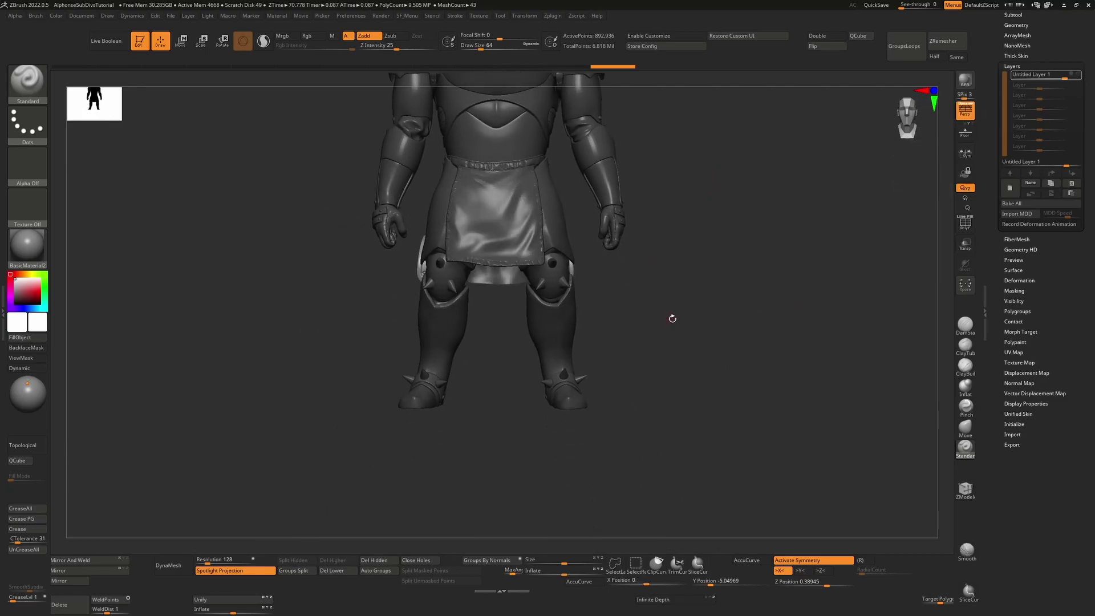
{"action": "key", "text": "w"}
{"action": "mouse_move", "coordinate": [673, 319]}
{"action": "left_mouse_down"}
{"action": "mouse_move", "coordinate": [733, 322]}
{"action": "mouse_move", "coordinate": [709, 322]}
{"action": "left_mouse_up"}
{"action": "left_click", "coordinate": [535, 322]}
{"action": "left_click", "coordinate": [520, 321]}
{"action": "left_click_drag", "start_coordinate": [570, 221], "coordinate": [565, 296], "text": "alt"}
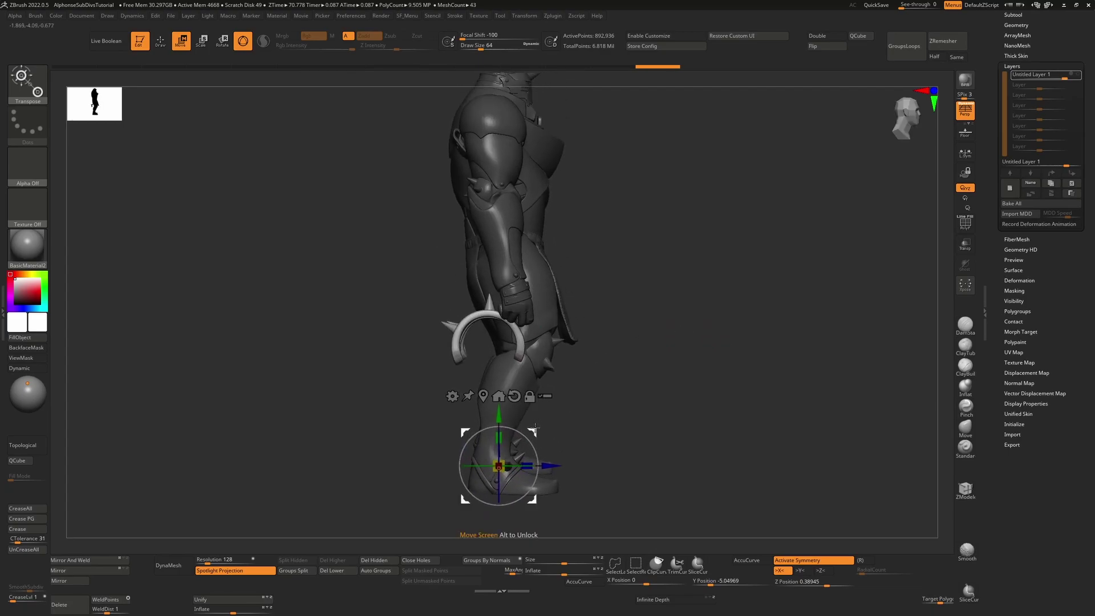
{"action": "left_click_drag", "start_coordinate": [535, 426], "coordinate": [540, 218]}
{"action": "left_click_drag", "start_coordinate": [720, 156], "coordinate": [682, 296], "text": "alt"}
{"action": "left_click_drag", "start_coordinate": [673, 234], "coordinate": [542, 449], "text": "alt"}
{"action": "left_click_drag", "start_coordinate": [739, 306], "coordinate": [684, 299]}
{"action": "left_click_drag", "start_coordinate": [445, 528], "coordinate": [450, 532]}
{"action": "left_click_drag", "start_coordinate": [640, 344], "coordinate": [690, 326]}
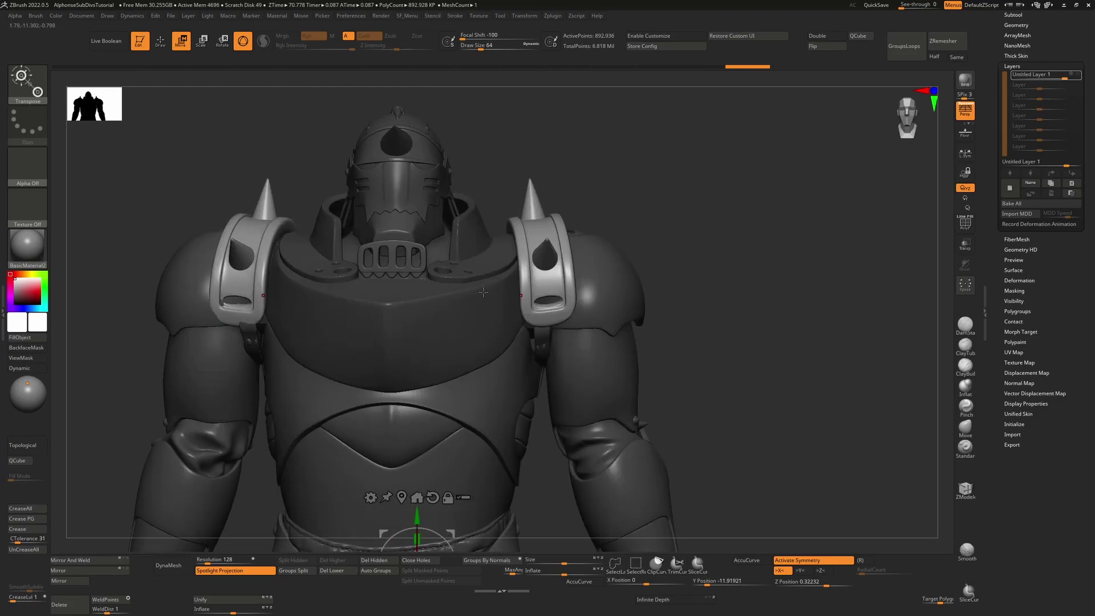
Step: Turn off X symmetry and mask the spiked guard on the character's left shoulder
{"action": "mouse_move", "coordinate": [663, 108]}
{"action": "left_mouse_down", "text": "ctrl"}
{"action": "mouse_move", "coordinate": [519, 240]}
{"action": "mouse_move", "coordinate": [463, 427]}
{"action": "left_mouse_up", "text": "ctrl"}
{"action": "left_click_drag", "start_coordinate": [679, 245], "coordinate": [655, 268], "text": "ctrl"}
{"action": "key", "text": "x"}
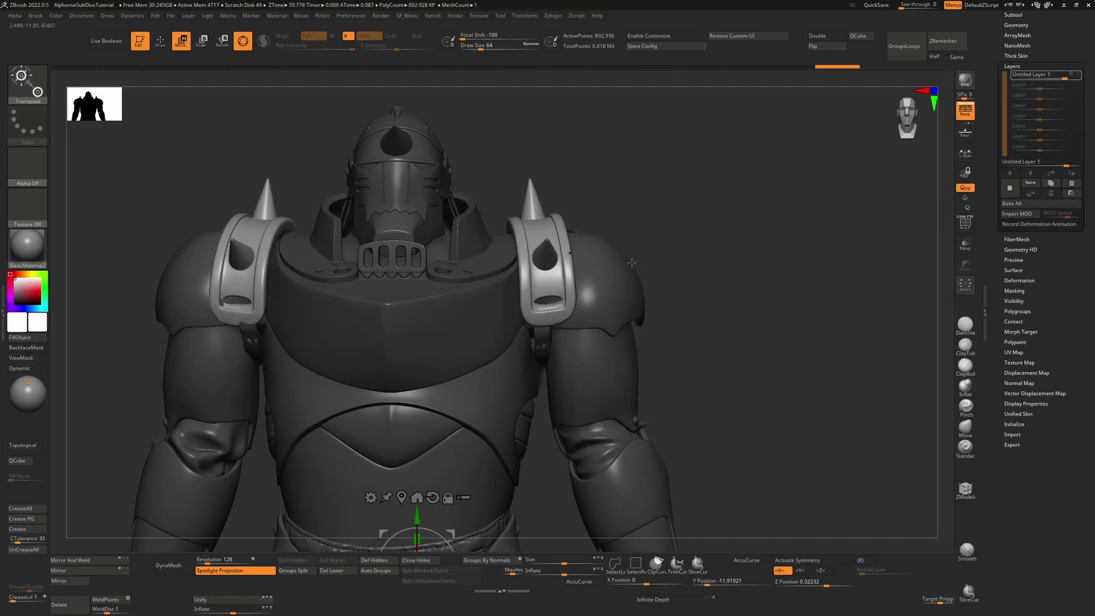
{"action": "left_click_drag", "start_coordinate": [661, 101], "coordinate": [449, 446], "text": "ctrl"}
Step: Shift the unmasked right shoulder guard slightly inward toward the chest with the gizmo and clear the mask
{"action": "left_click", "coordinate": [261, 256]}
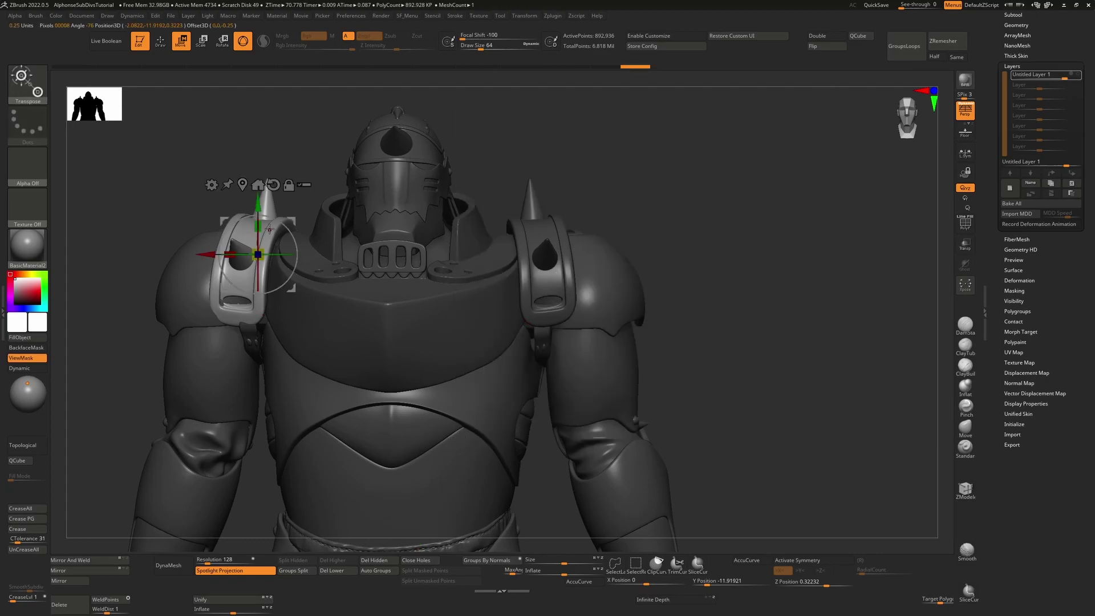
{"action": "left_click_drag", "start_coordinate": [289, 235], "coordinate": [265, 249]}
{"action": "mouse_move", "coordinate": [177, 174]}
{"action": "left_mouse_down"}
{"action": "mouse_move", "coordinate": [587, 200]}
{"action": "mouse_move", "coordinate": [663, 210]}
{"action": "mouse_move", "coordinate": [660, 230]}
{"action": "left_mouse_up"}
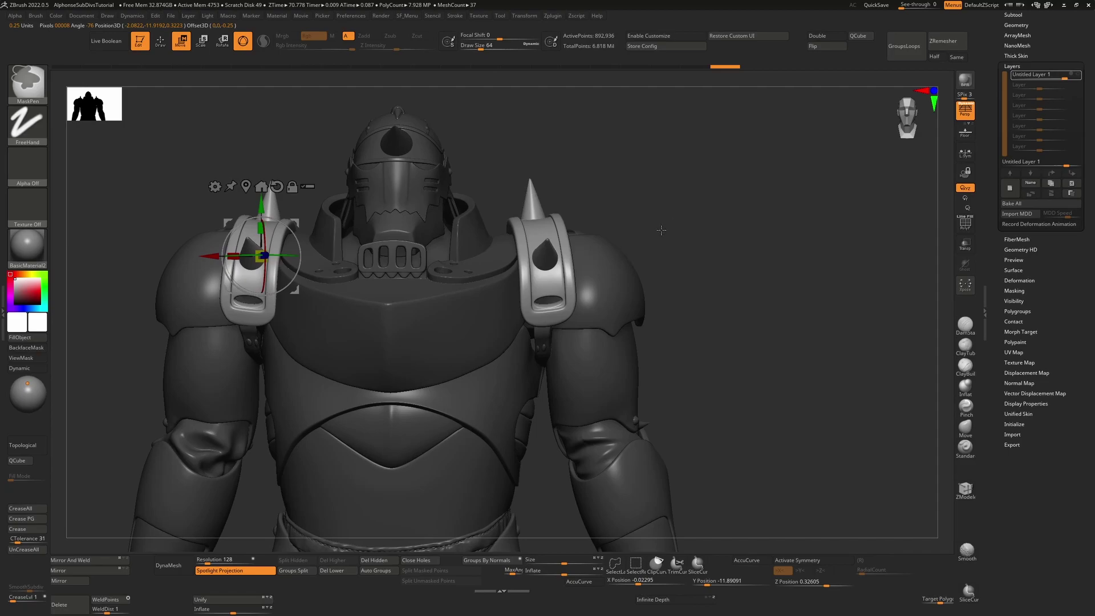
Step: Hide the shoulderstraps subtool's Untitled Layer 1 pose layer and move the straps from foot height up to the shoulder guards
{"action": "left_click", "coordinate": [543, 341], "text": "alt"}
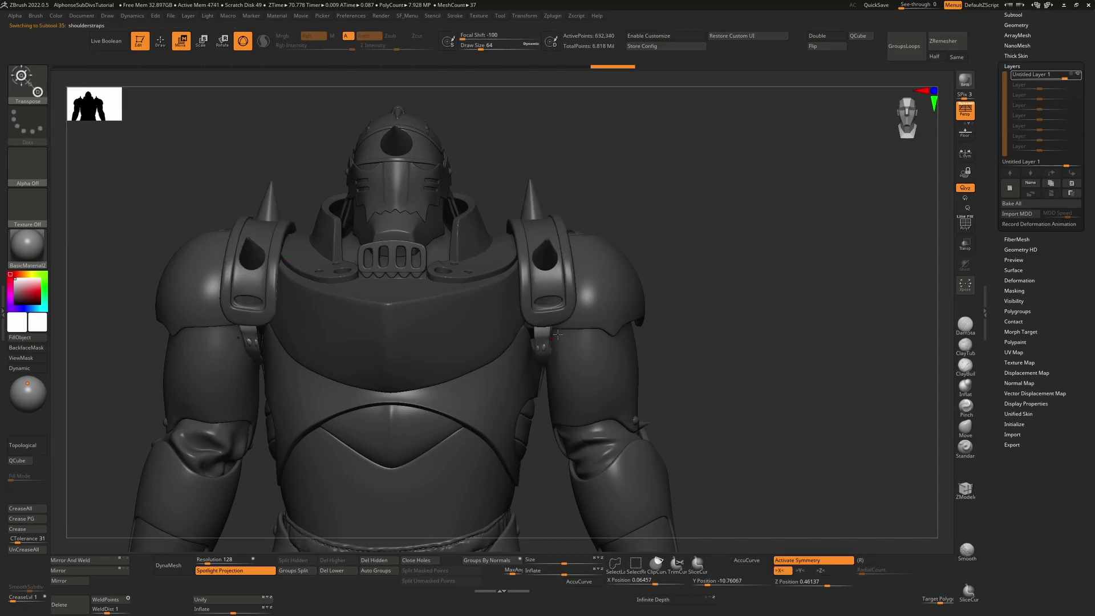
{"action": "left_click", "coordinate": [1080, 77]}
{"action": "left_click_drag", "start_coordinate": [752, 188], "coordinate": [531, 102], "text": "alt"}
{"action": "left_click", "coordinate": [399, 454]}
{"action": "left_click_drag", "start_coordinate": [402, 440], "coordinate": [551, 406]}
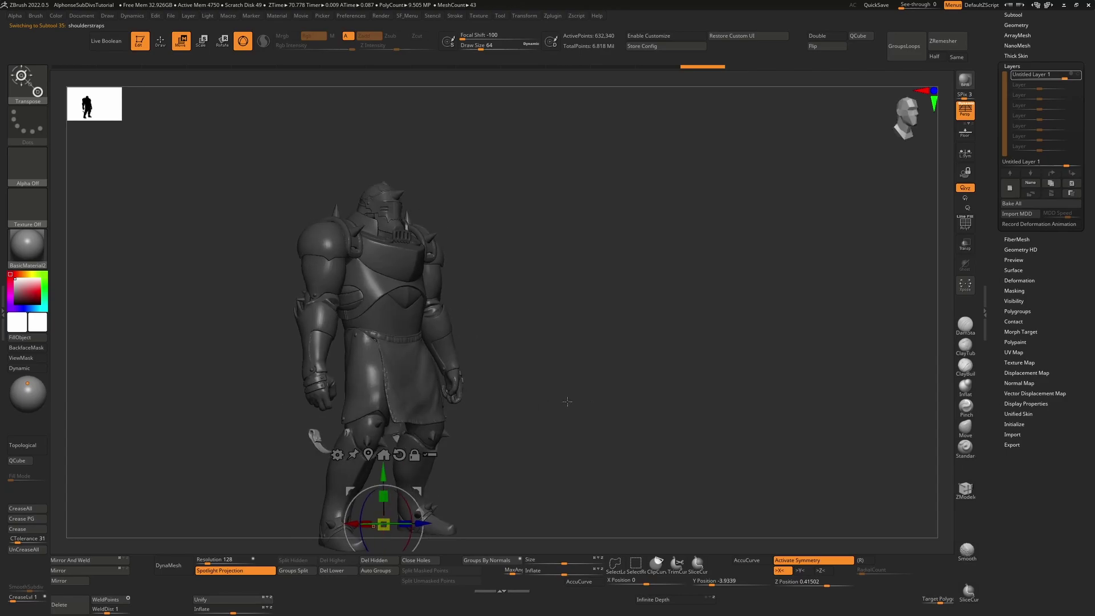
{"action": "left_click_drag", "start_coordinate": [383, 468], "coordinate": [410, 221]}
{"action": "left_click_drag", "start_coordinate": [587, 265], "coordinate": [612, 302], "text": "alt"}
{"action": "left_click_drag", "start_coordinate": [423, 317], "coordinate": [437, 318]}
Step: Turn off X symmetry and mask the strap on the character's left shoulder, centring the gizmo on the unmasked right strap
{"action": "left_click_drag", "start_coordinate": [674, 280], "coordinate": [719, 274]}
{"action": "key", "text": "x"}
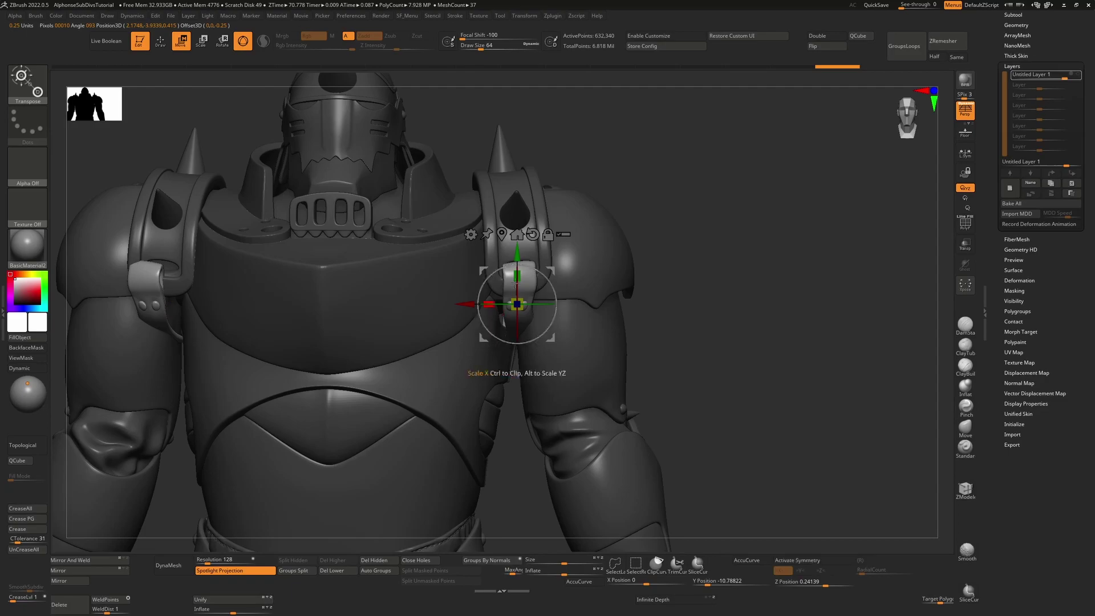
{"action": "left_click_drag", "start_coordinate": [699, 131], "coordinate": [402, 494], "text": "ctrl"}
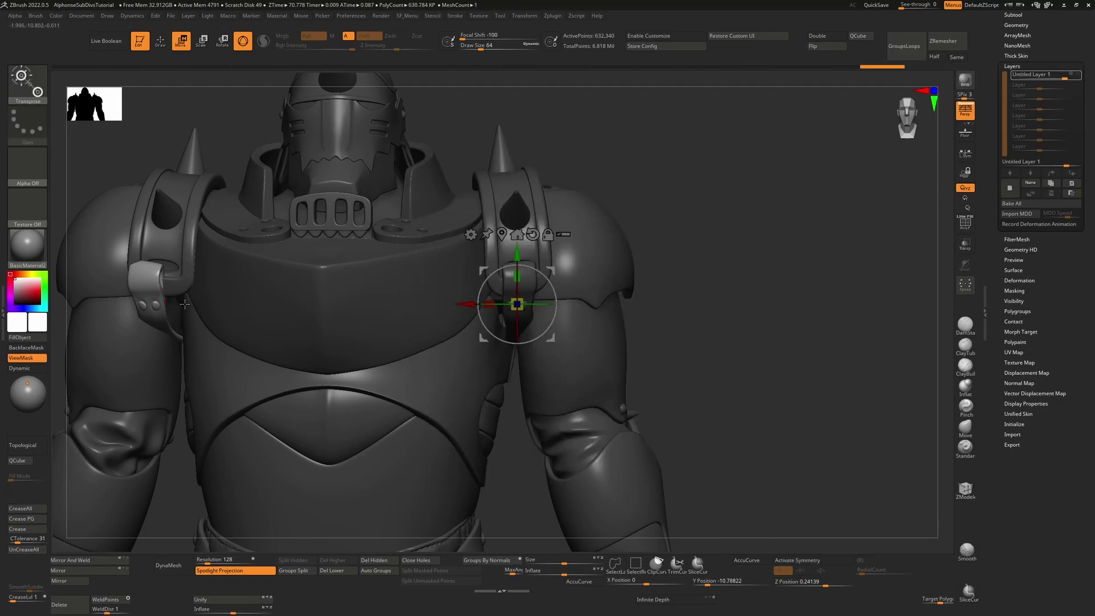
{"action": "left_click", "coordinate": [502, 234]}
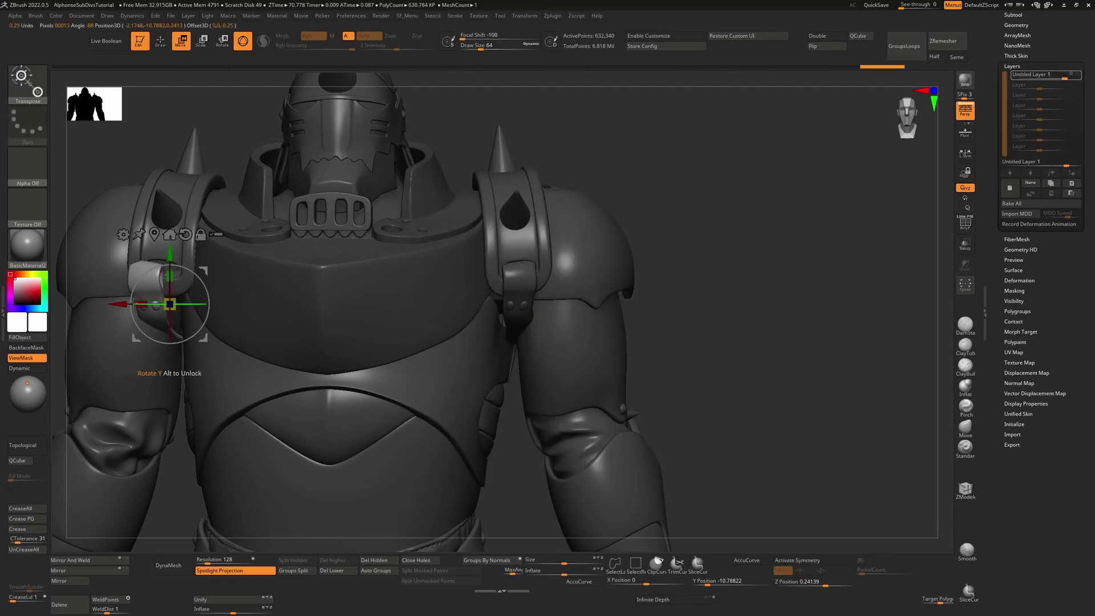
Step: Fine-tune the placement of the unmasked right shoulder strap with the gizmo so it fits beneath its spiked guard, front and back
{"action": "mouse_move", "coordinate": [132, 304]}
{"action": "left_mouse_down"}
{"action": "mouse_move", "coordinate": [145, 303]}
{"action": "mouse_move", "coordinate": [135, 304]}
{"action": "left_mouse_up"}
{"action": "left_click_drag", "start_coordinate": [673, 153], "coordinate": [313, 268]}
{"action": "left_click_drag", "start_coordinate": [220, 271], "coordinate": [215, 274]}
{"action": "left_click_drag", "start_coordinate": [471, 200], "coordinate": [548, 210]}
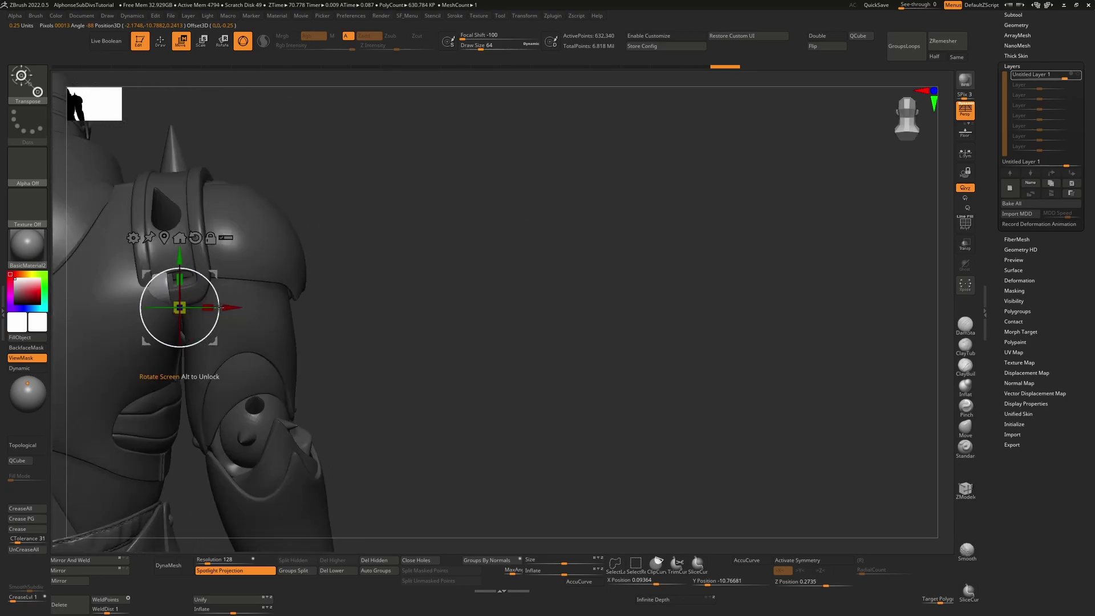
{"action": "left_click_drag", "start_coordinate": [203, 307], "coordinate": [218, 269]}
{"action": "left_click_drag", "start_coordinate": [384, 259], "coordinate": [293, 262]}
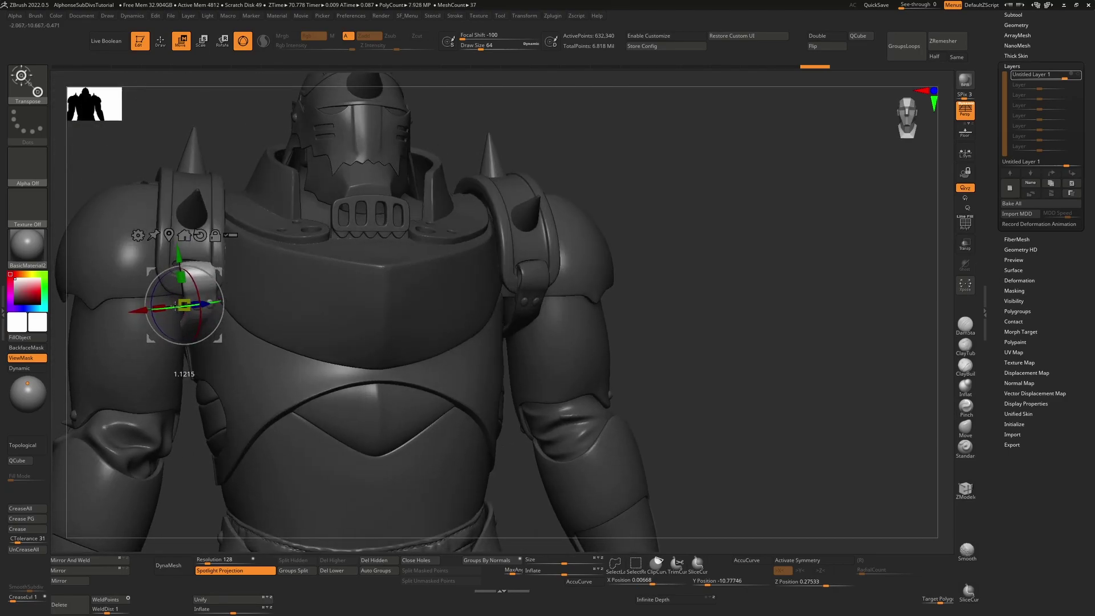
{"action": "left_click_drag", "start_coordinate": [217, 259], "coordinate": [216, 259]}
{"action": "left_click_drag", "start_coordinate": [233, 140], "coordinate": [320, 141]}
Step: Reshape the back of the right-hand strap with an enlarged Move brush so it sits against the shoulder guard
{"action": "key", "text": "q"}
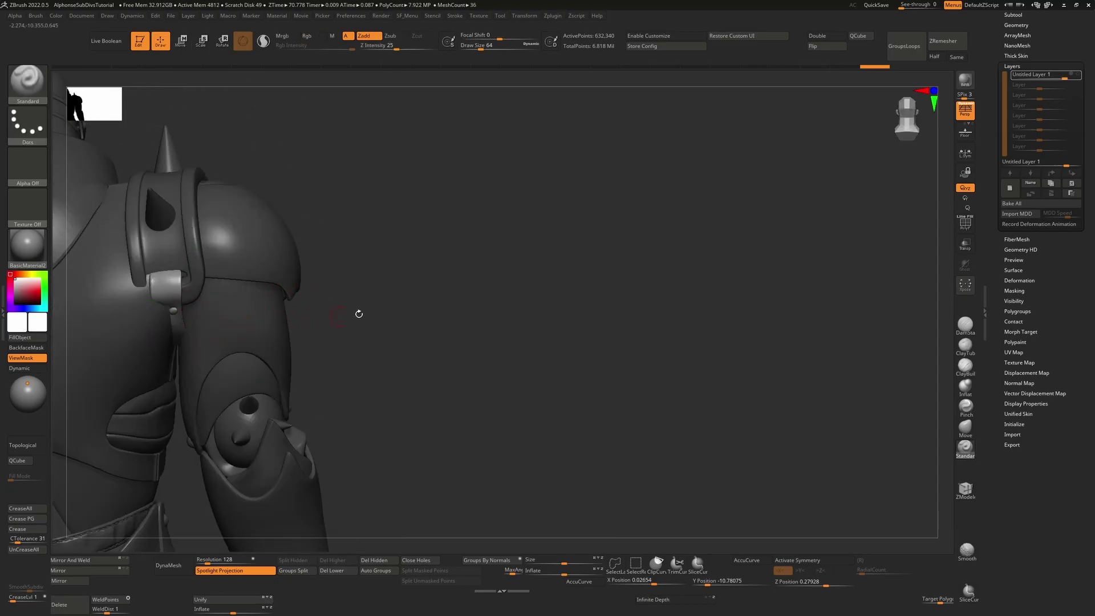
{"action": "key", "text": "b"}
{"action": "key", "text": "m"}
{"action": "key", "text": "v"}
{"action": "mouse_move", "coordinate": [452, 281]}
{"action": "left_mouse_down"}
{"action": "mouse_move", "coordinate": [183, 323]}
{"action": "mouse_move", "coordinate": [223, 336]}
{"action": "mouse_move", "coordinate": [204, 337]}
{"action": "left_mouse_up"}
{"action": "key", "text": "s"}
{"action": "key", "text": "s"}
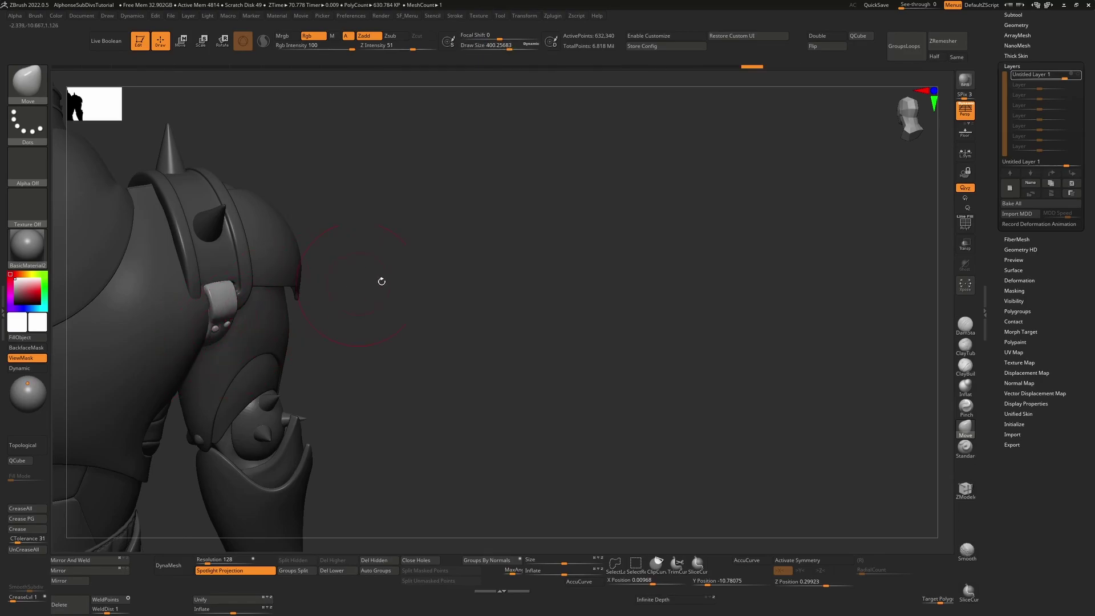
{"action": "left_click_drag", "start_coordinate": [390, 281], "coordinate": [228, 281]}
{"action": "left_click_drag", "start_coordinate": [421, 254], "coordinate": [360, 263]}
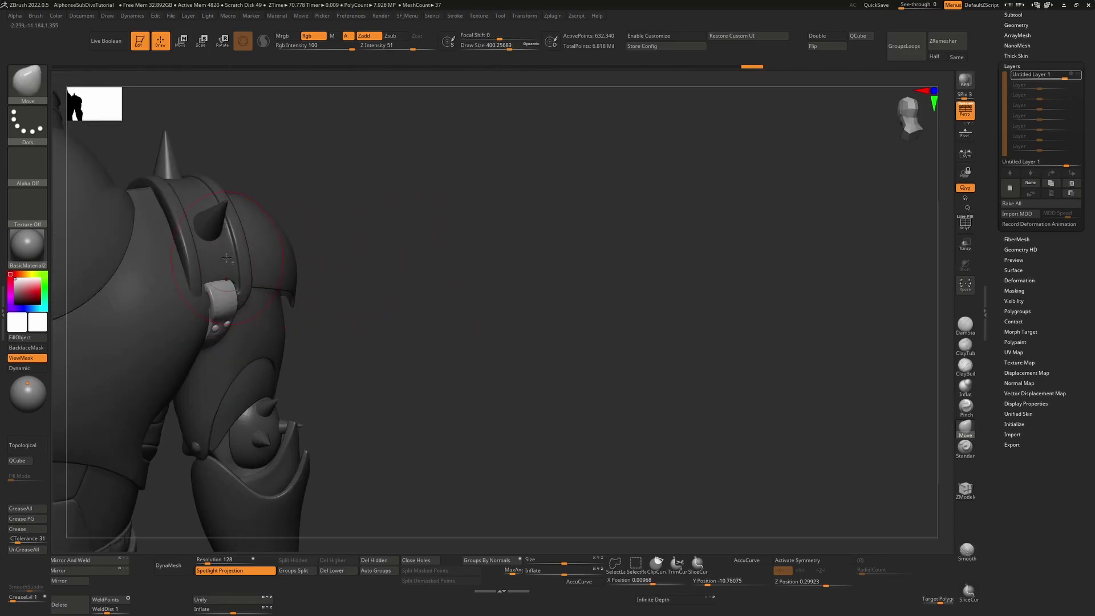
Step: Select the shoulderspikes subtool and nudge the guard's lower back edge toward the strap with a larger Move brush
{"action": "left_click", "coordinate": [229, 245], "text": "alt"}
{"action": "left_click_drag", "start_coordinate": [500, 265], "coordinate": [461, 262]}
{"action": "key", "text": "s"}
{"action": "left_click_drag", "start_coordinate": [206, 293], "coordinate": [215, 293]}
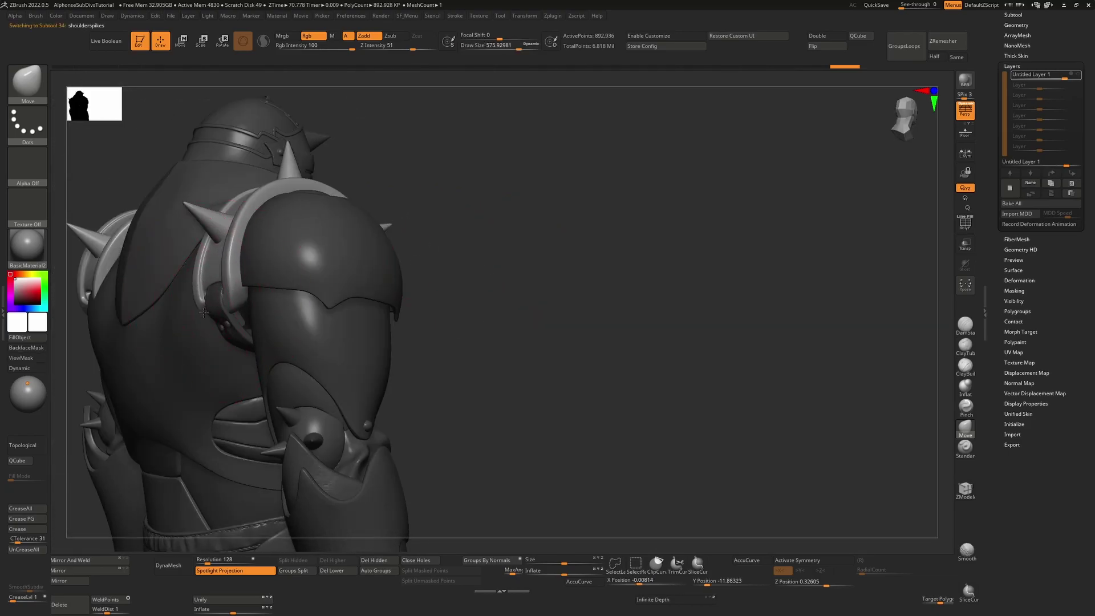
{"action": "left_click_drag", "start_coordinate": [505, 264], "coordinate": [547, 266]}
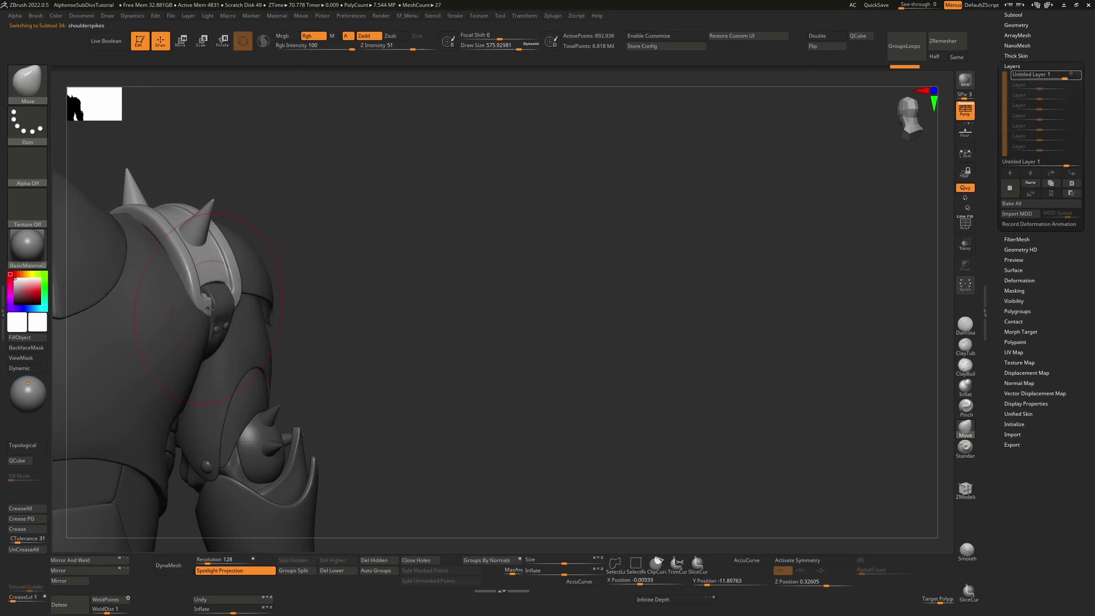
{"action": "left_click_drag", "start_coordinate": [440, 306], "coordinate": [379, 306]}
{"action": "right_click_drag", "start_coordinate": [379, 306], "coordinate": [343, 251]}
{"action": "right_click_drag", "start_coordinate": [599, 243], "coordinate": [449, 258], "text": "alt"}
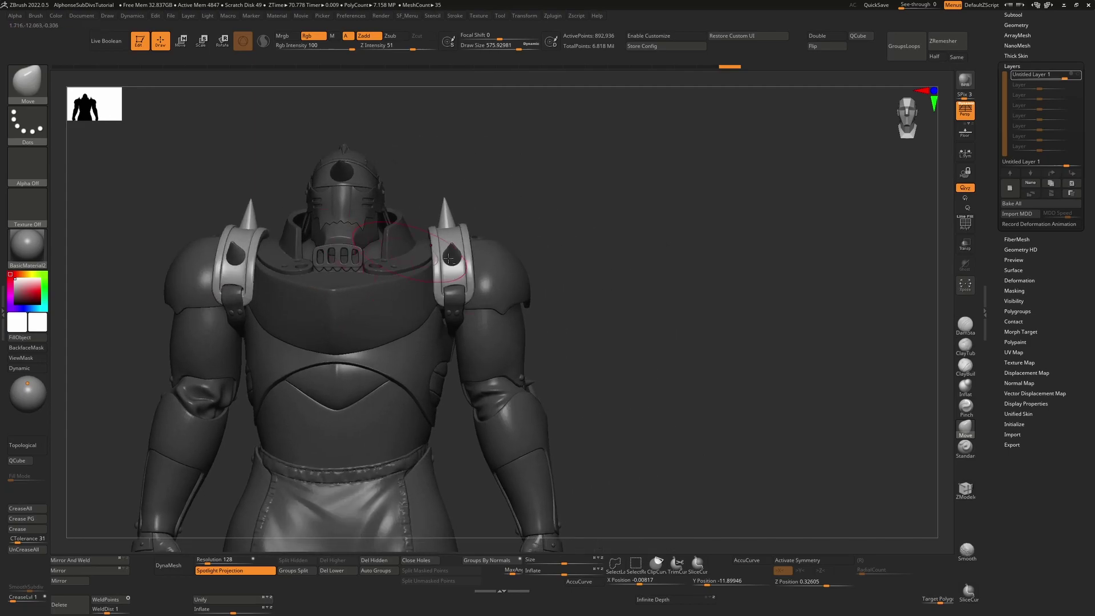
{"action": "left_click", "coordinate": [343, 246], "text": "alt"}
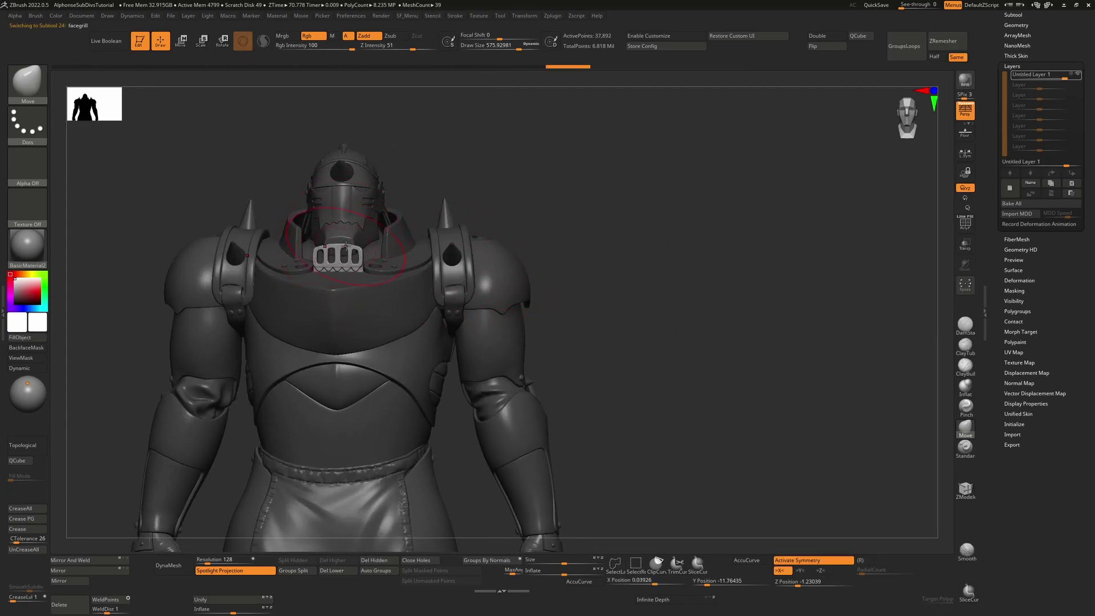
{"action": "key", "text": "shift+f"}
{"action": "key", "text": "shift+f"}
Step: Select the cloth subtool and hide its Untitled Layer 1 pose layer
{"action": "right_click_drag", "start_coordinate": [531, 319], "coordinate": [531, 171], "text": "alt"}
{"action": "right_click_drag", "start_coordinate": [523, 296], "coordinate": [521, 197], "text": "alt"}
{"action": "right_click_drag", "start_coordinate": [584, 279], "coordinate": [571, 311]}
{"action": "left_click", "coordinate": [391, 329], "text": "alt"}
{"action": "left_click", "coordinate": [365, 326], "text": "alt"}
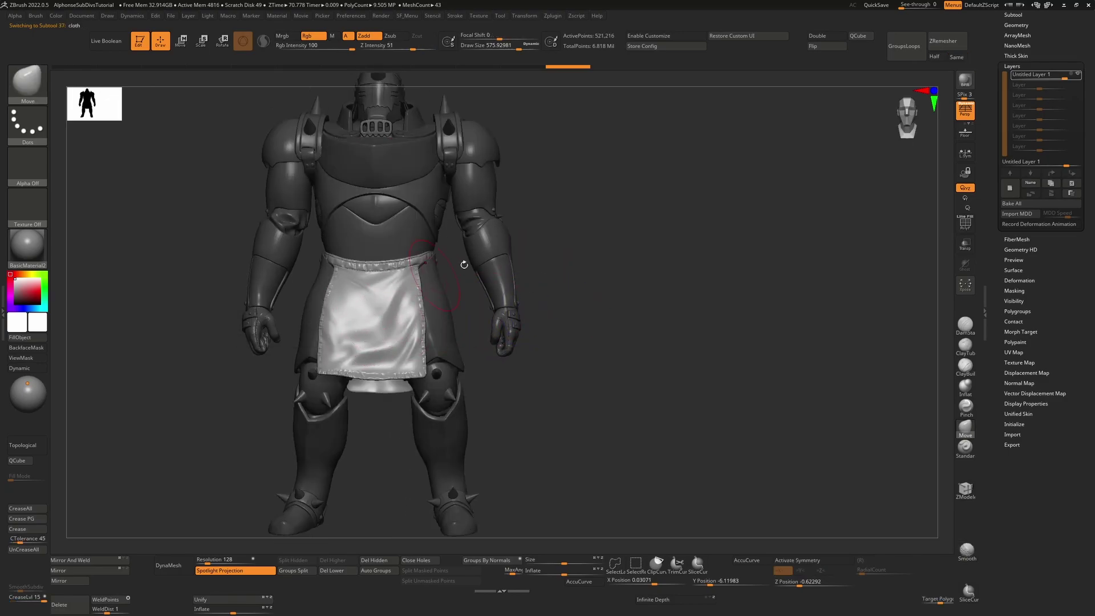
{"action": "left_click_drag", "start_coordinate": [622, 260], "coordinate": [619, 295]}
{"action": "right_click_drag", "start_coordinate": [618, 296], "coordinate": [524, 291]}
{"action": "left_click", "coordinate": [1079, 75]}
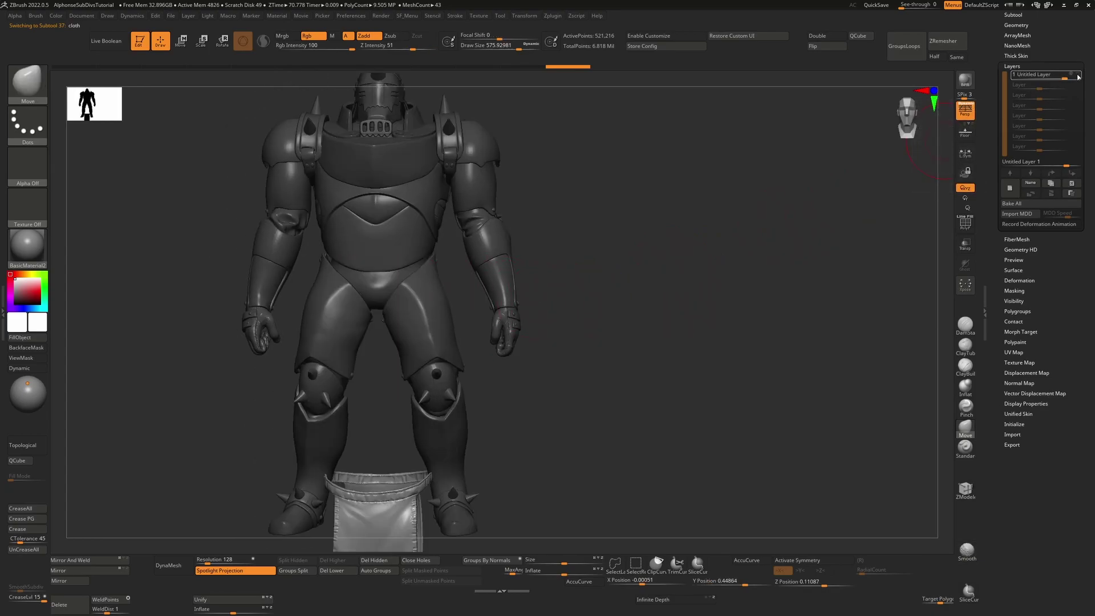
Step: Move the cloth with the gizmo from the feet up to the waist and adjust its fit around the hips
{"action": "left_click_drag", "start_coordinate": [635, 323], "coordinate": [645, 179], "text": "alt"}
{"action": "key", "text": "w"}
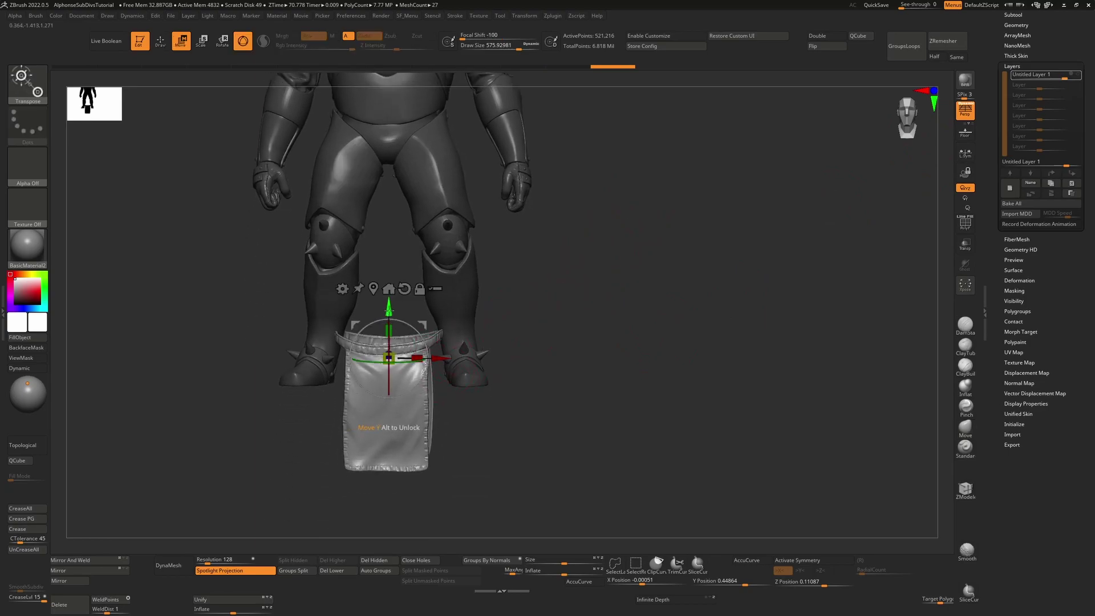
{"action": "left_click_drag", "start_coordinate": [389, 310], "coordinate": [389, 71]}
{"action": "right_click_drag", "start_coordinate": [535, 91], "coordinate": [404, 277], "text": "alt"}
{"action": "mouse_move", "coordinate": [372, 253]}
{"action": "left_mouse_down"}
{"action": "mouse_move", "coordinate": [389, 261]}
{"action": "mouse_move", "coordinate": [387, 277]}
{"action": "mouse_move", "coordinate": [386, 261]}
{"action": "left_mouse_up"}
{"action": "left_click_drag", "start_coordinate": [494, 255], "coordinate": [496, 285]}
{"action": "left_click_drag", "start_coordinate": [389, 257], "coordinate": [389, 251]}
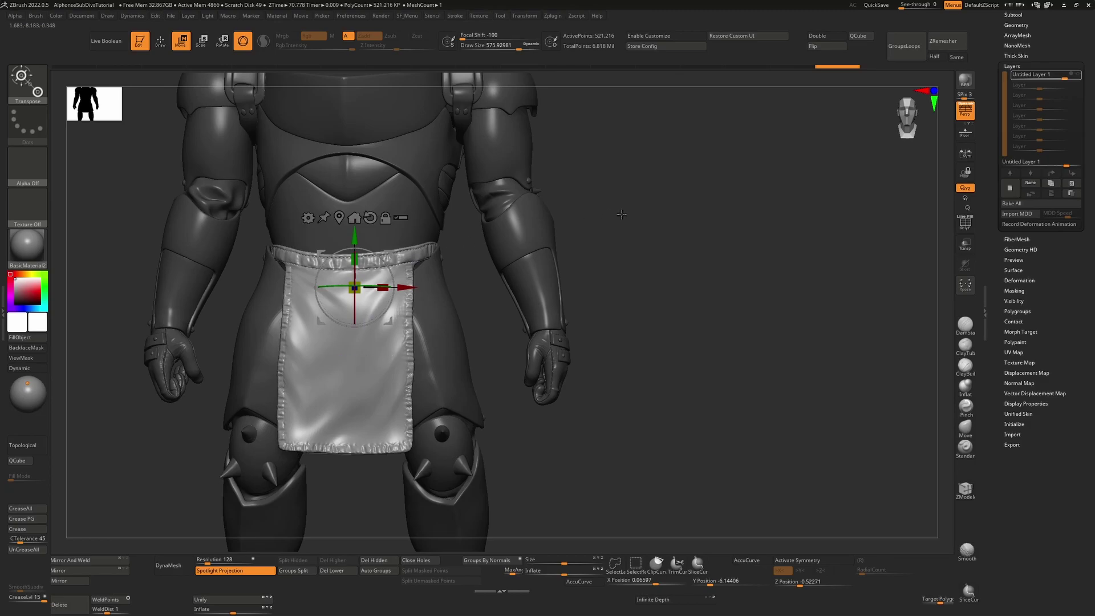
Step: Lower the cloth to subdivision level 1 in its geometry settings
{"action": "left_click_drag", "start_coordinate": [702, 210], "coordinate": [675, 224]}
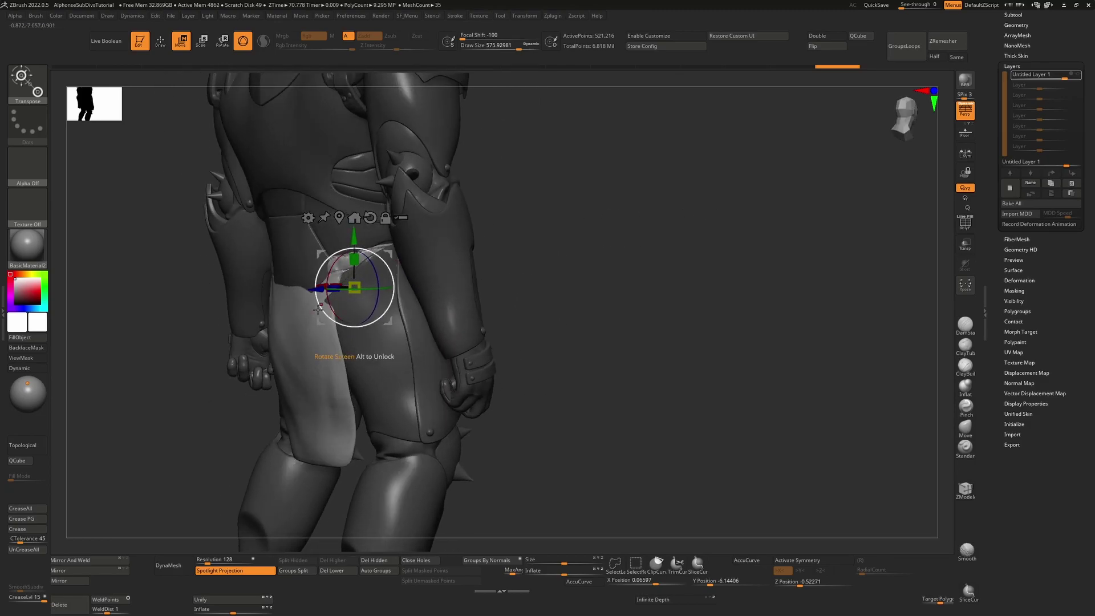
{"action": "left_click", "coordinate": [1021, 25]}
{"action": "left_click", "coordinate": [1005, 45]}
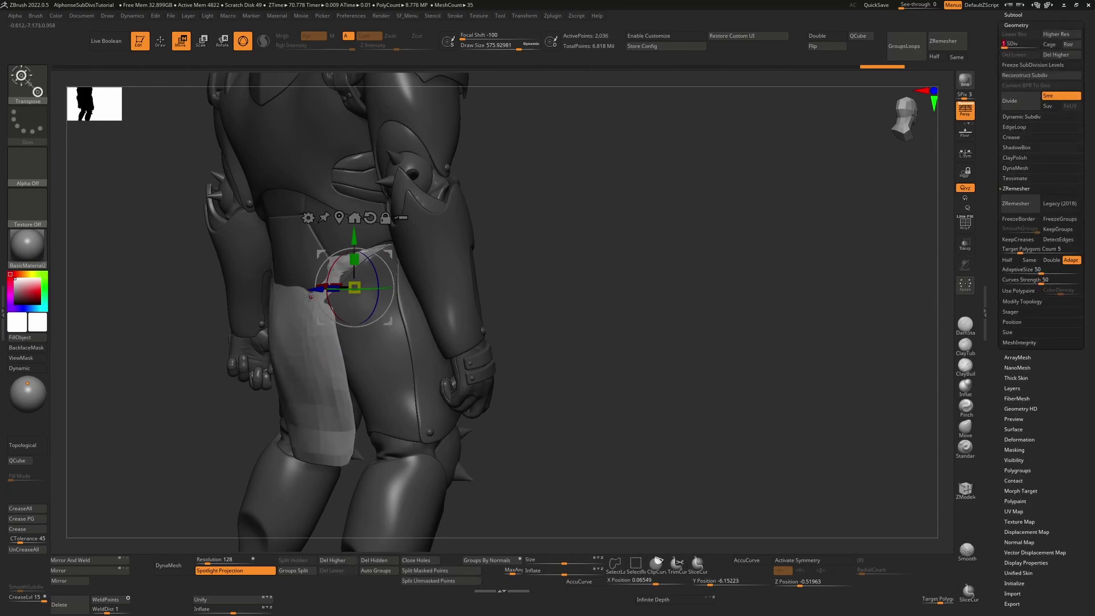
Step: Pull the back of the cloth's waistband out over the body with a large Move brush
{"action": "key", "text": "q"}
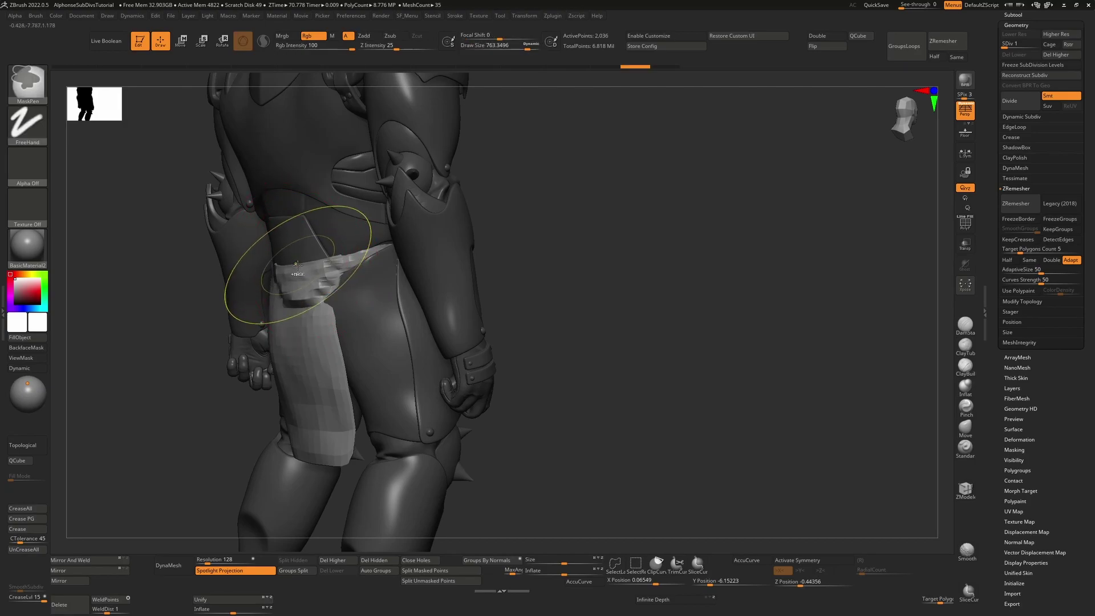
{"action": "key", "text": "w"}
{"action": "key", "text": "q"}
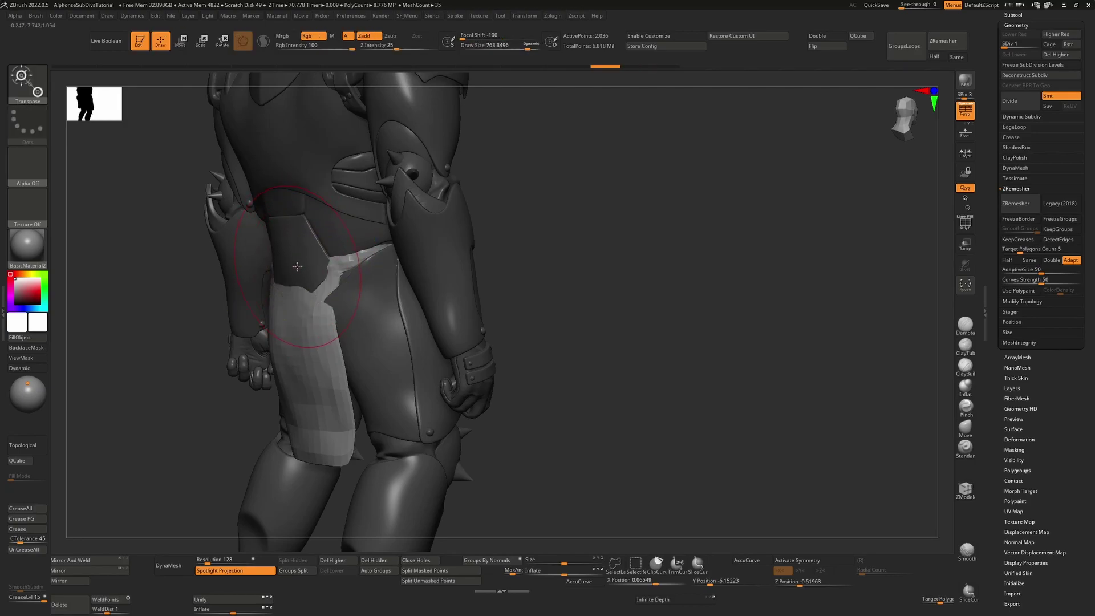
{"action": "key", "text": "bracketright"}
{"action": "left_click_drag", "start_coordinate": [297, 265], "coordinate": [305, 262]}
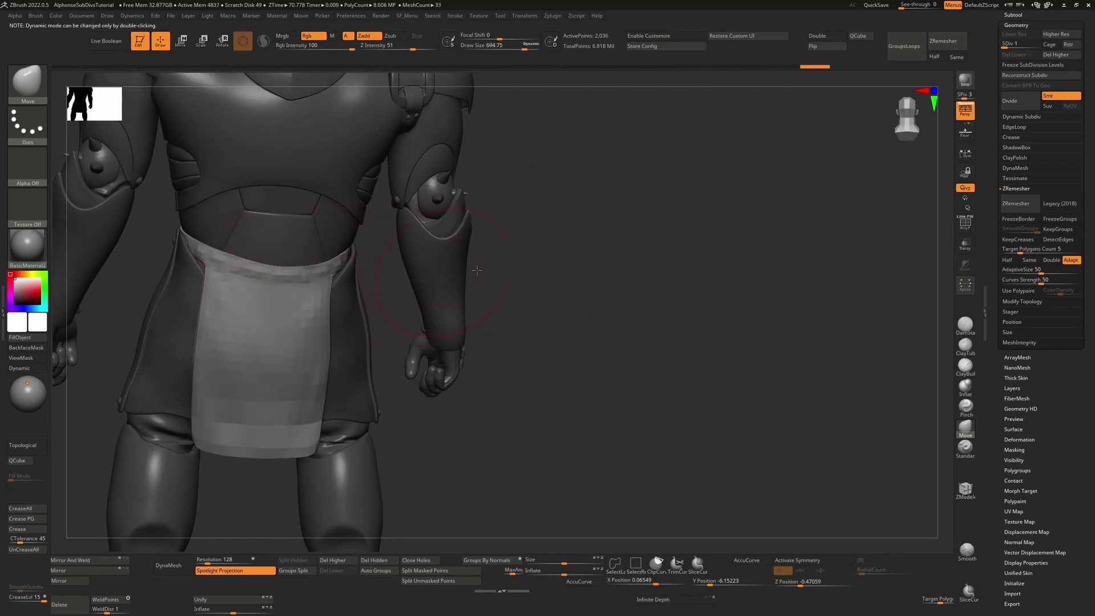
Step: Return the cloth to subdivision level 5 and check the whole posed figure from the front and side
{"action": "key", "text": "d"}
{"action": "key", "text": "d"}
{"action": "key", "text": "d"}
{"action": "key", "text": "d"}
{"action": "left_click_drag", "start_coordinate": [625, 257], "coordinate": [623, 294]}
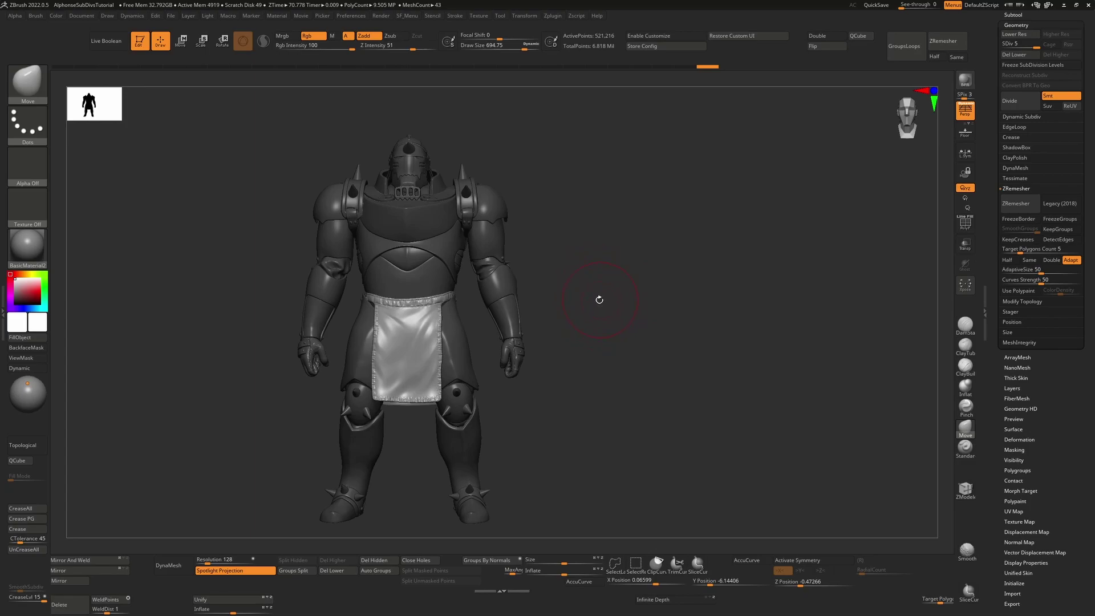
{"action": "mouse_move", "coordinate": [605, 292]}
{"action": "left_mouse_down"}
{"action": "mouse_move", "coordinate": [639, 292]}
{"action": "mouse_move", "coordinate": [588, 293]}
{"action": "mouse_move", "coordinate": [649, 283]}
{"action": "left_mouse_up"}
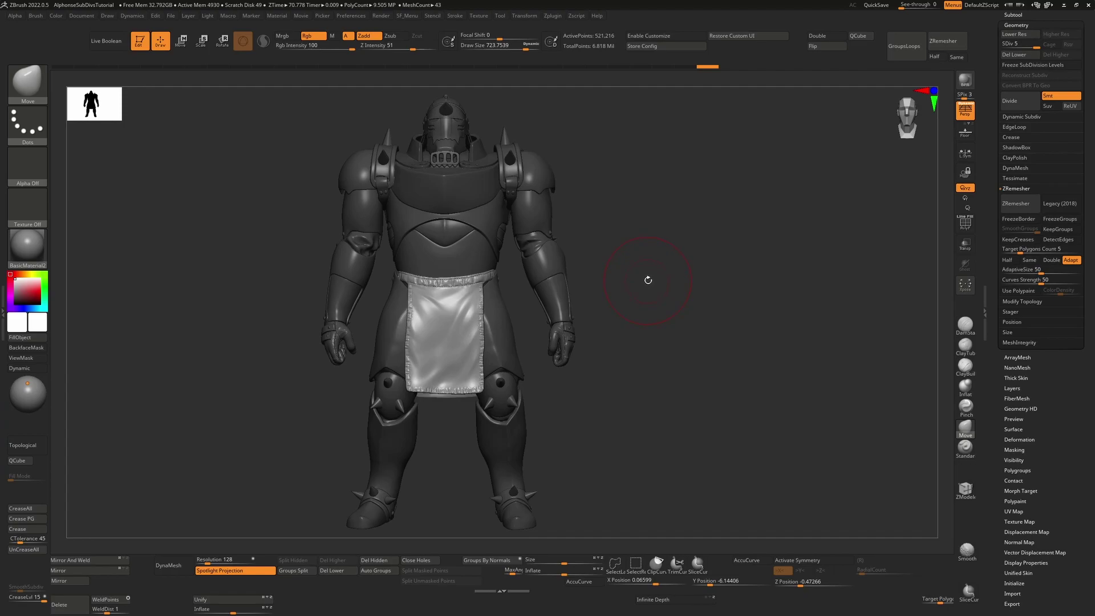
{"action": "left_click_drag", "start_coordinate": [660, 271], "coordinate": [648, 281]}
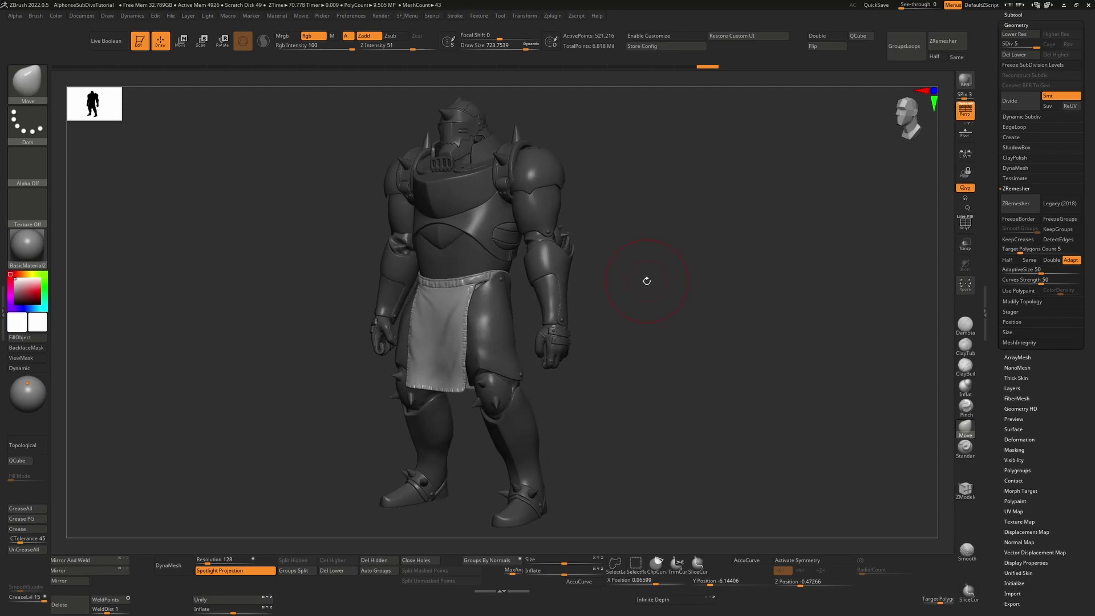